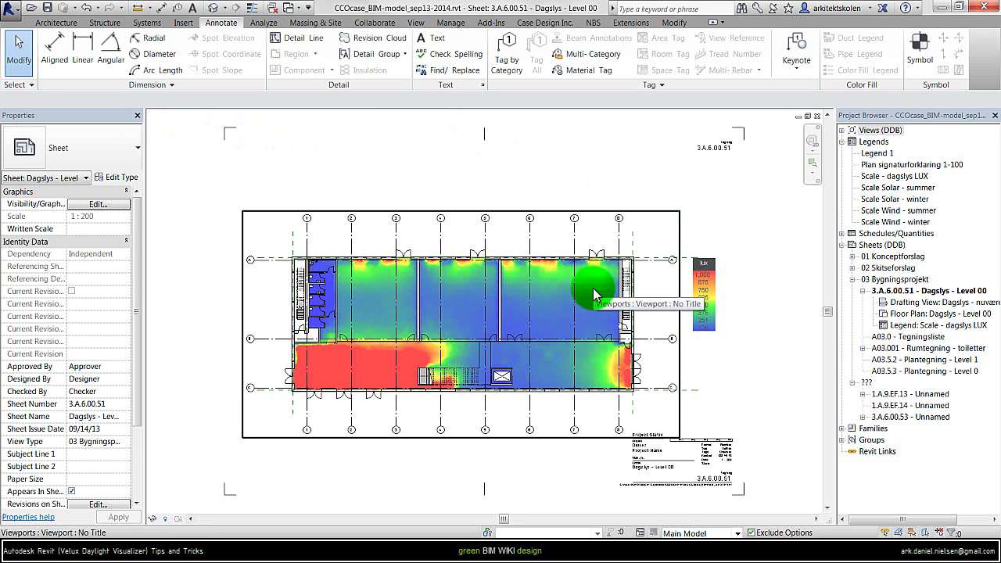
click(710, 289)
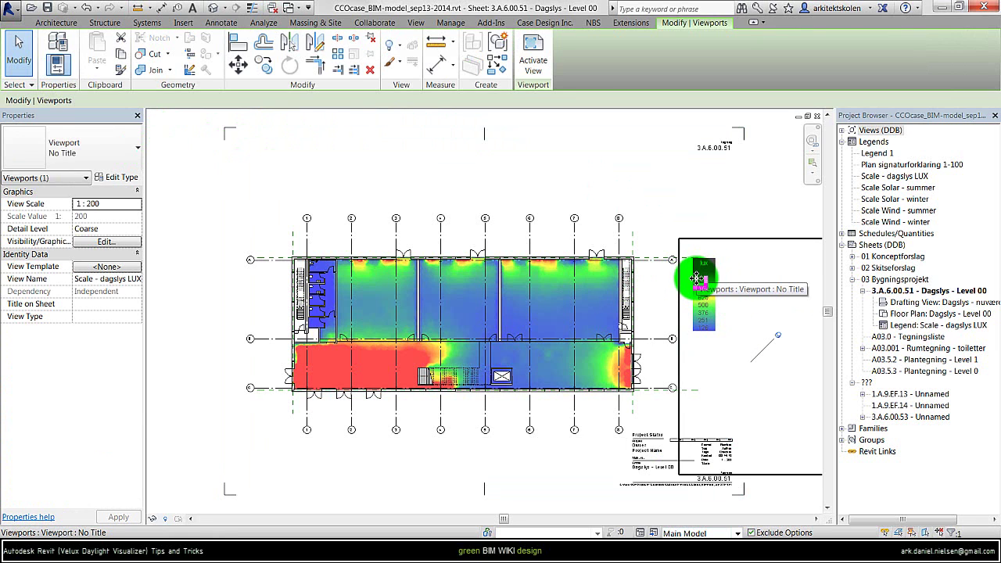
click(772, 190)
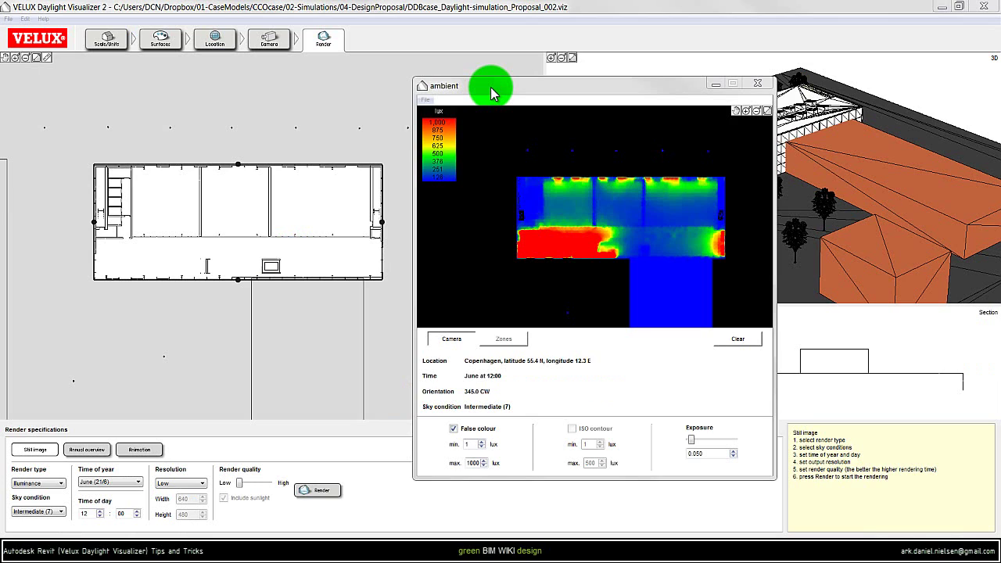
Step: In VELUX Daylight Visualizer, open image saving for the false-colour rendering and pick CCOcase_Dagslysforhold-LUX_Level-0.png in the 08-DaylightLevels folder
click(425, 101)
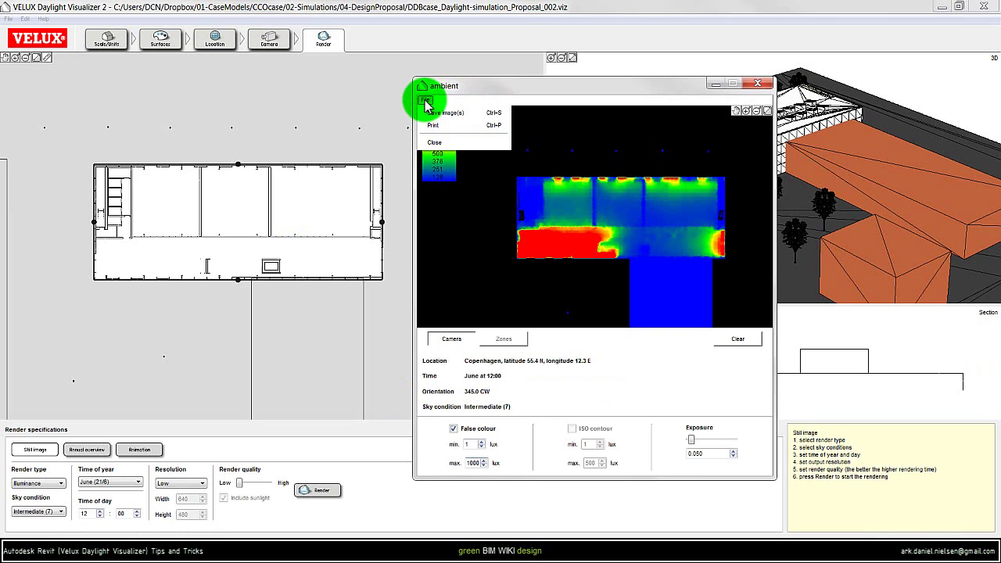
click(461, 115)
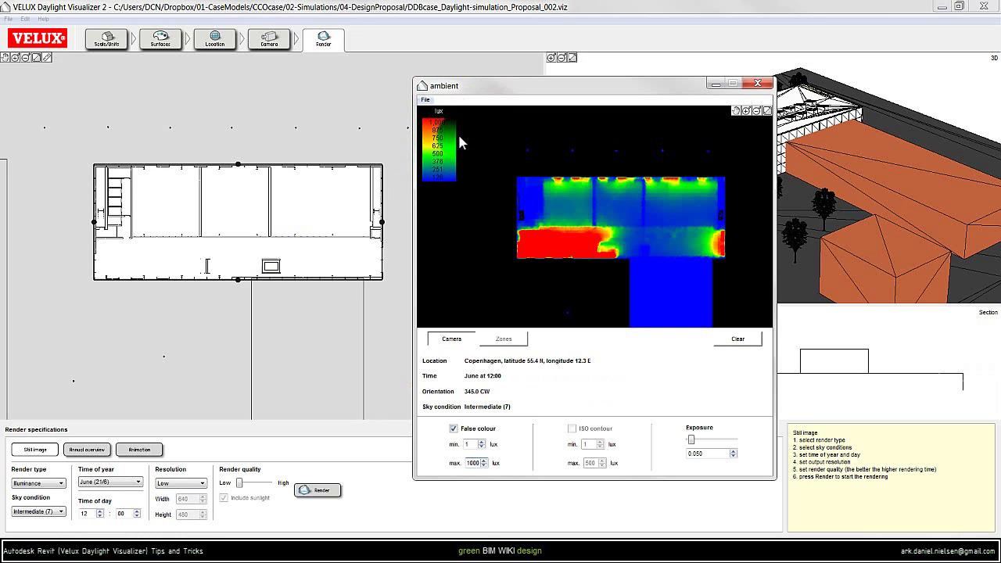
click(425, 100)
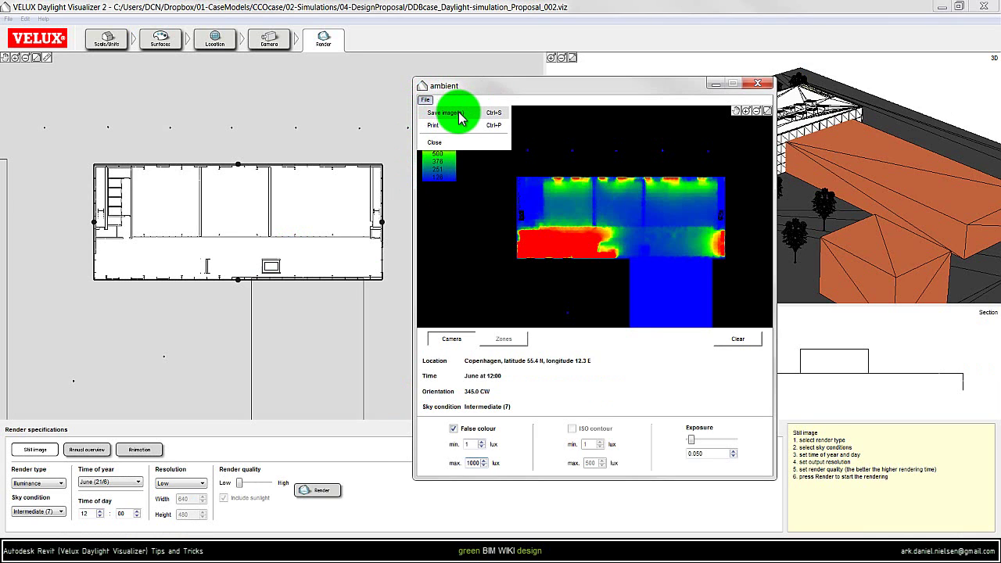
click(458, 114)
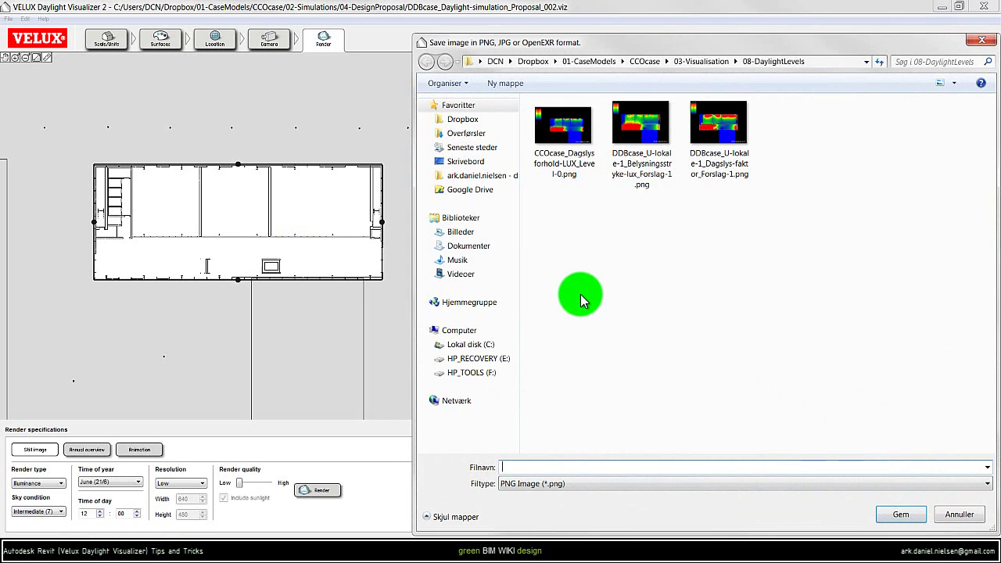
click(577, 161)
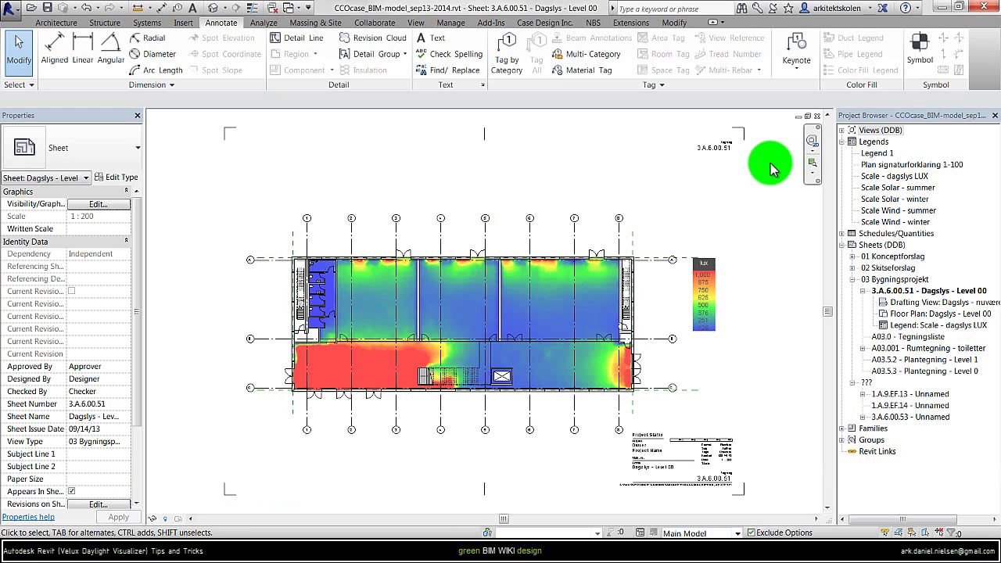
Step: In Revit, create a new legend view named "Scale daylight - LUX" at 1:200, dismissing the project save reminder
click(421, 28)
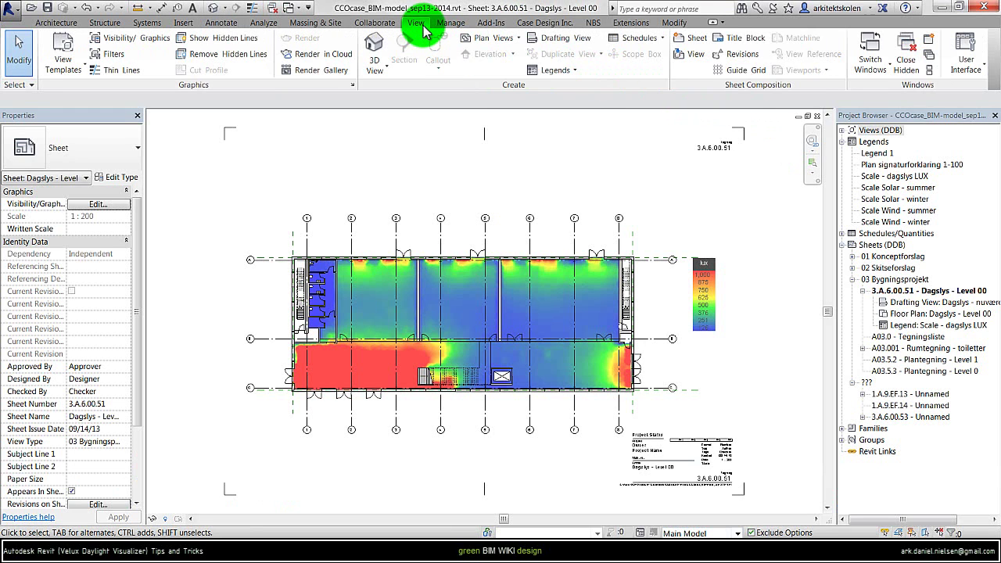
click(557, 70)
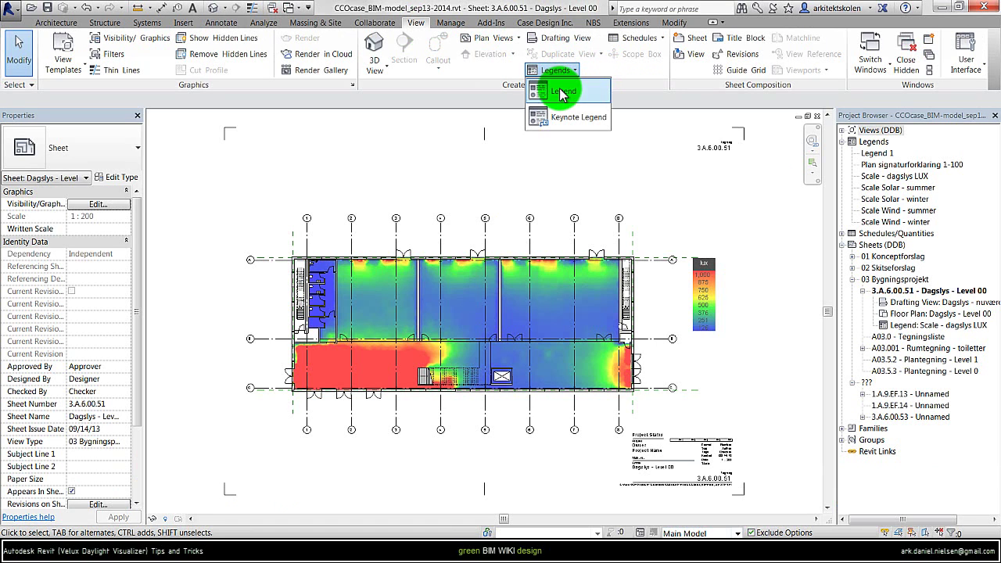
click(579, 93)
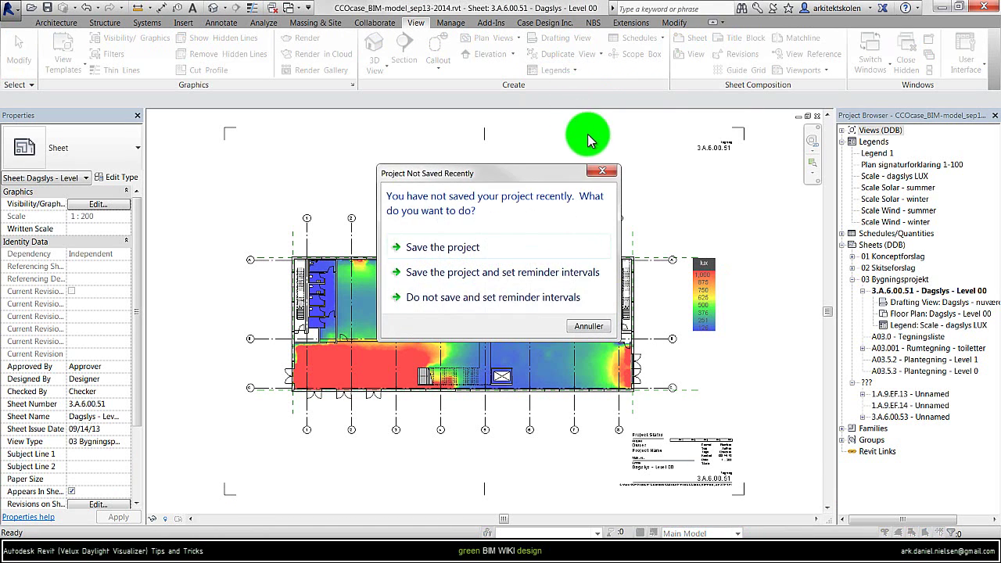
click(599, 174)
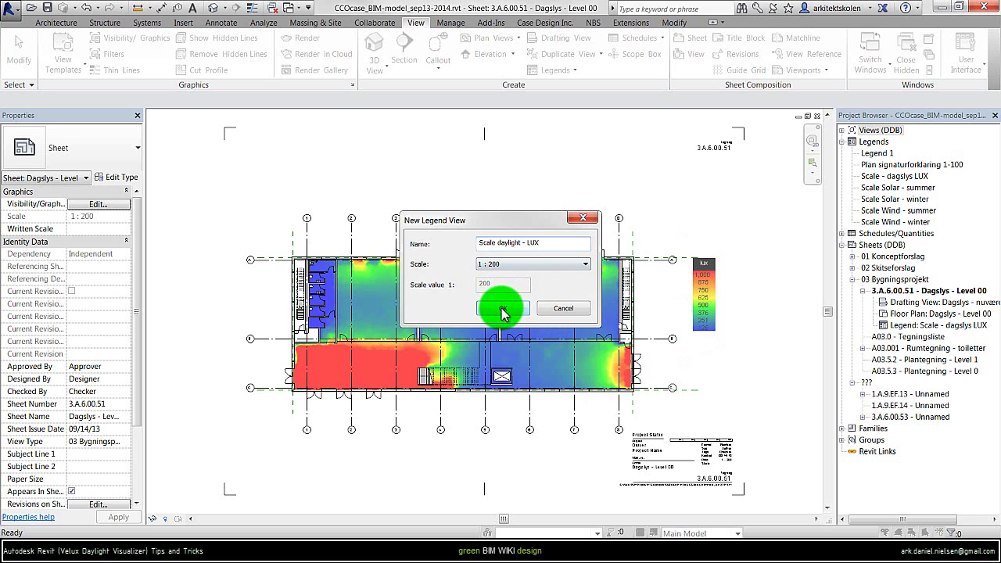
click(501, 311)
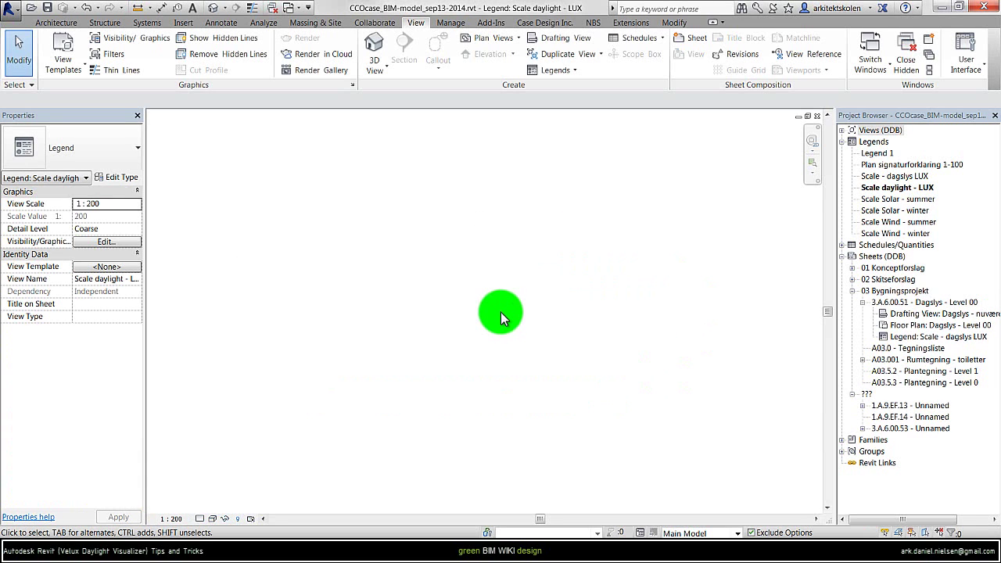
Step: Draw a vertical reference plane and a horizontal one crossing it near its lower end in the empty legend view
click(58, 23)
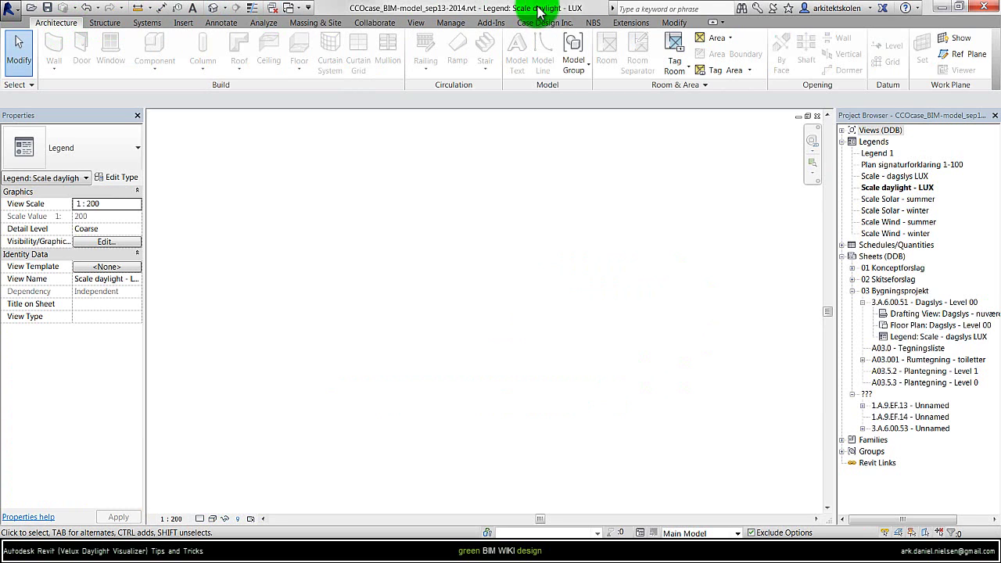
click(975, 61)
click(388, 452)
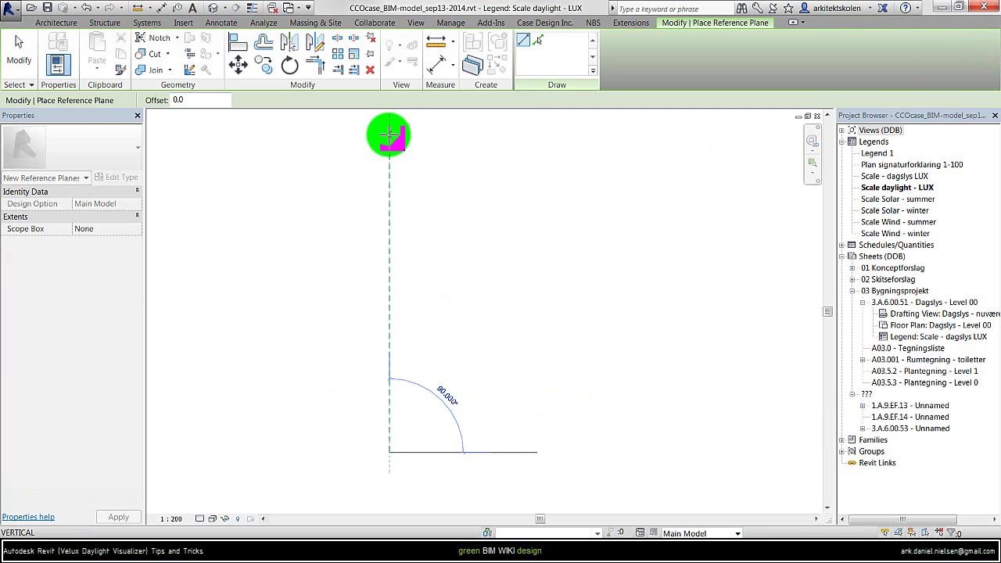
click(389, 134)
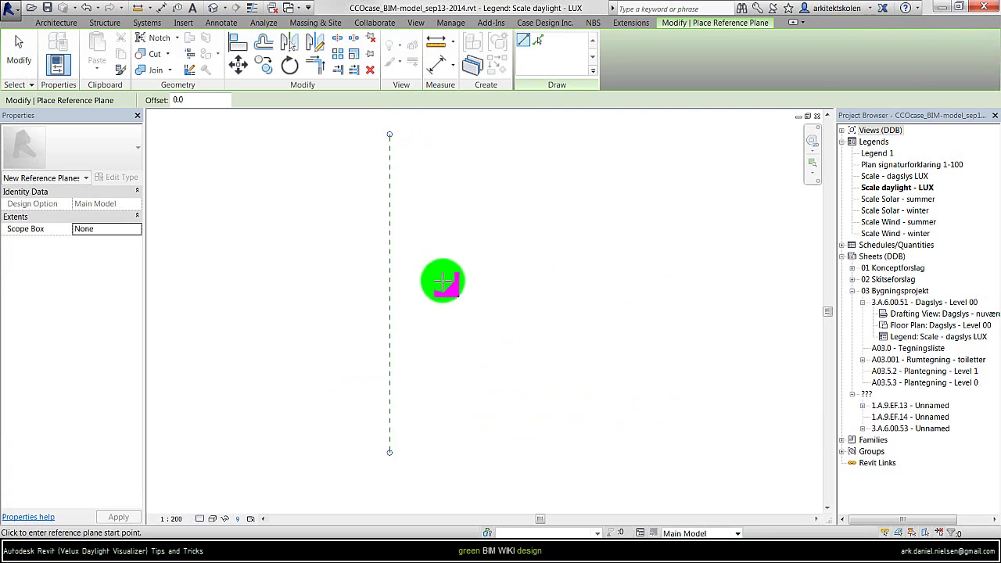
click(361, 402)
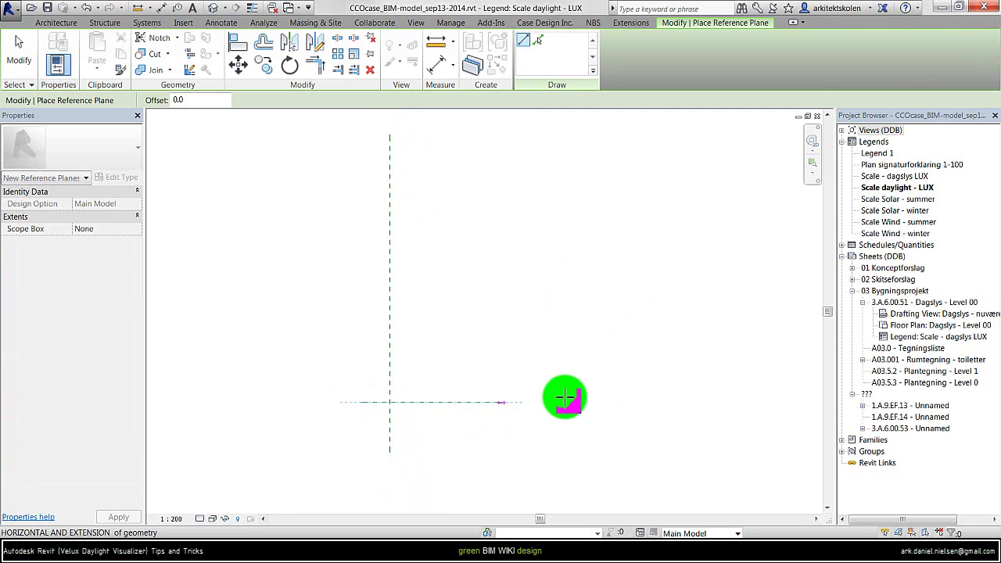
click(782, 403)
scroll(417, 353, down, 2)
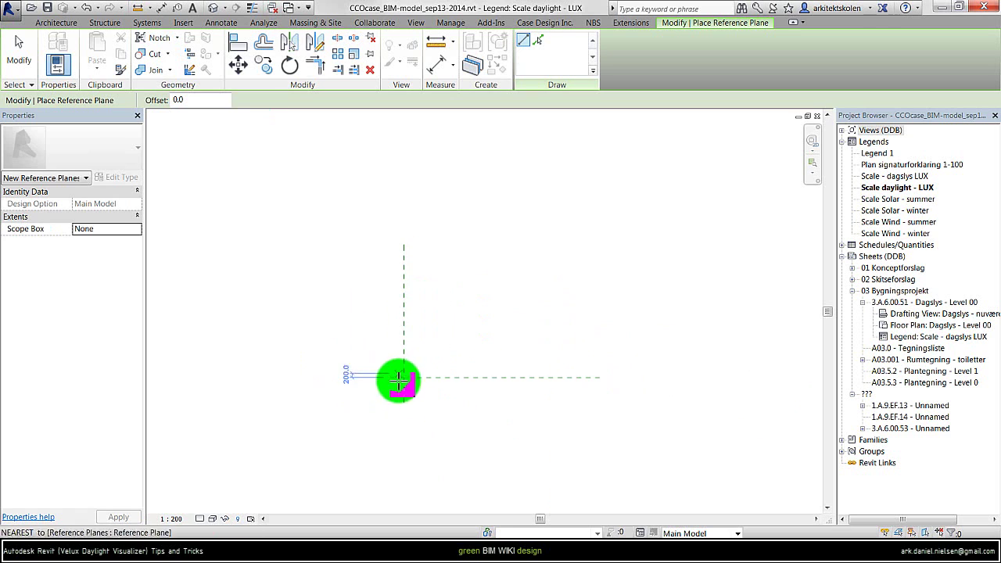
Step: Import the image CCOcase_Dagslysforhold-LUX_Level-0.png from the 08-DaylightLevels folder and place it over the reference planes
click(185, 23)
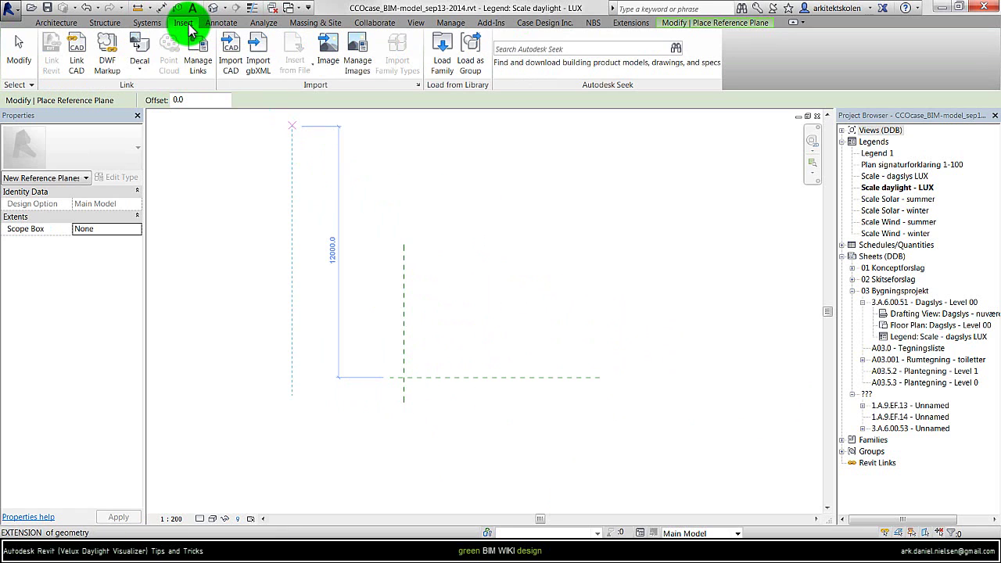
click(330, 62)
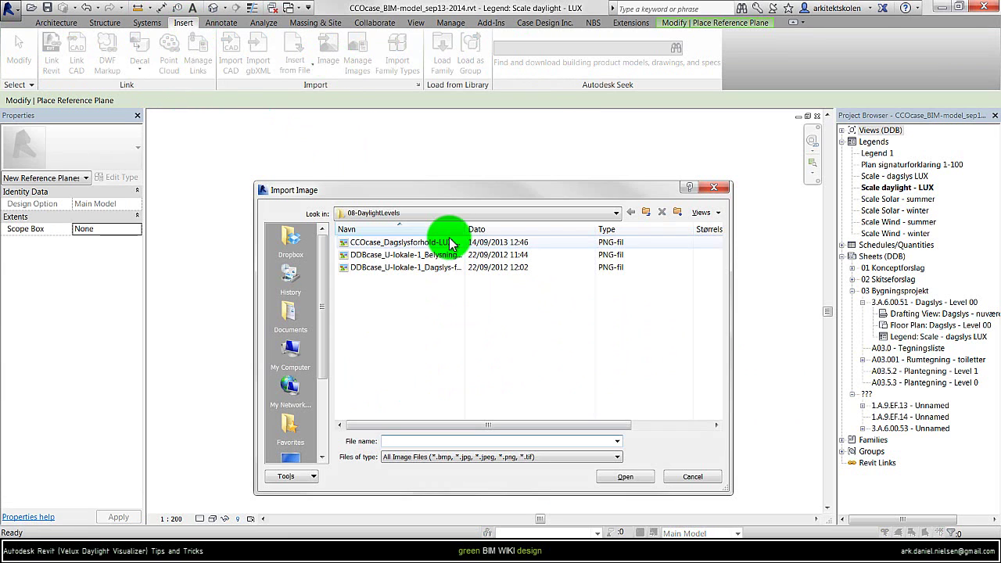
click(435, 243)
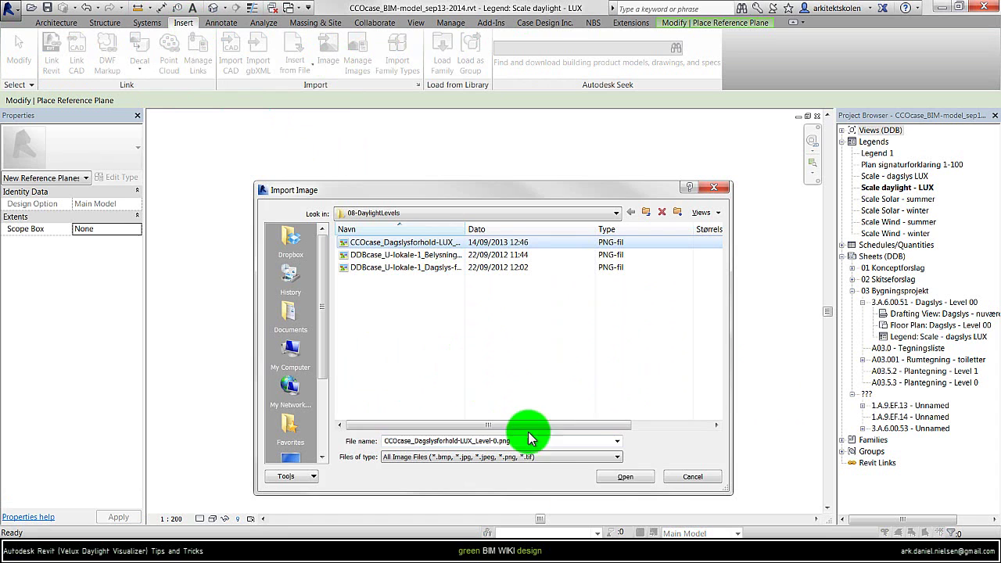
click(625, 477)
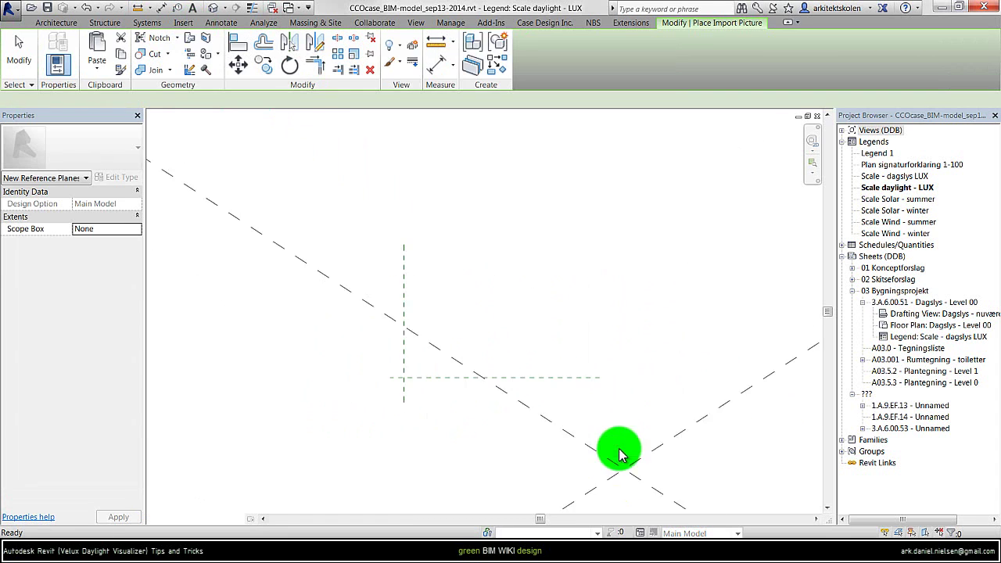
click(575, 300)
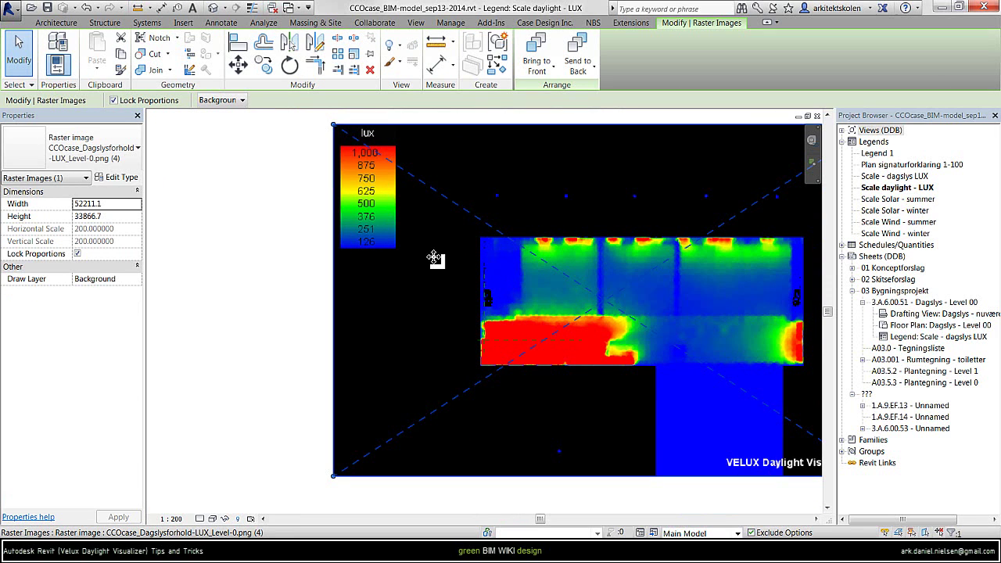
Step: Move the imported image so the lower edge of its lux scale lies along the horizontal reference plane near the intersection
click(350, 159)
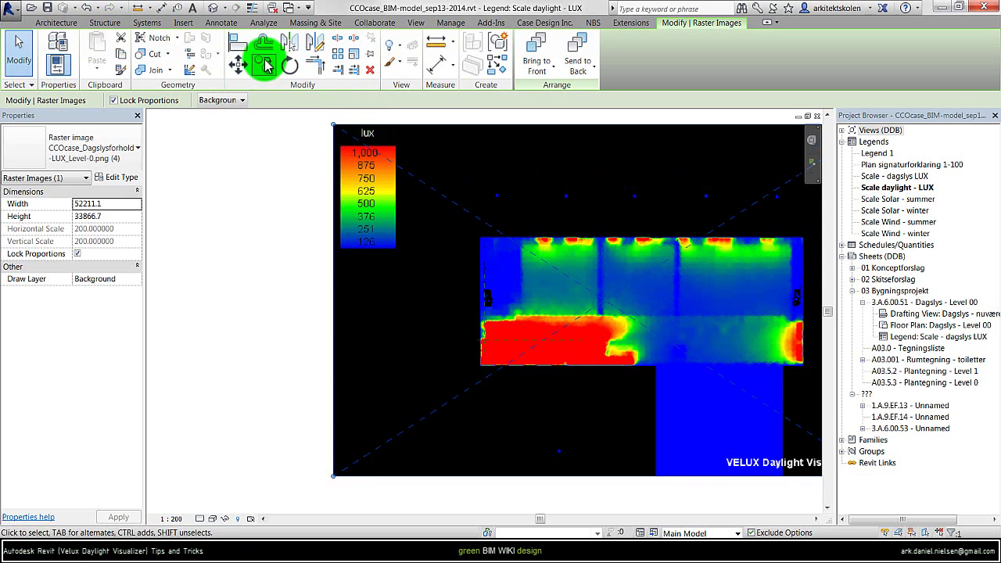
click(239, 66)
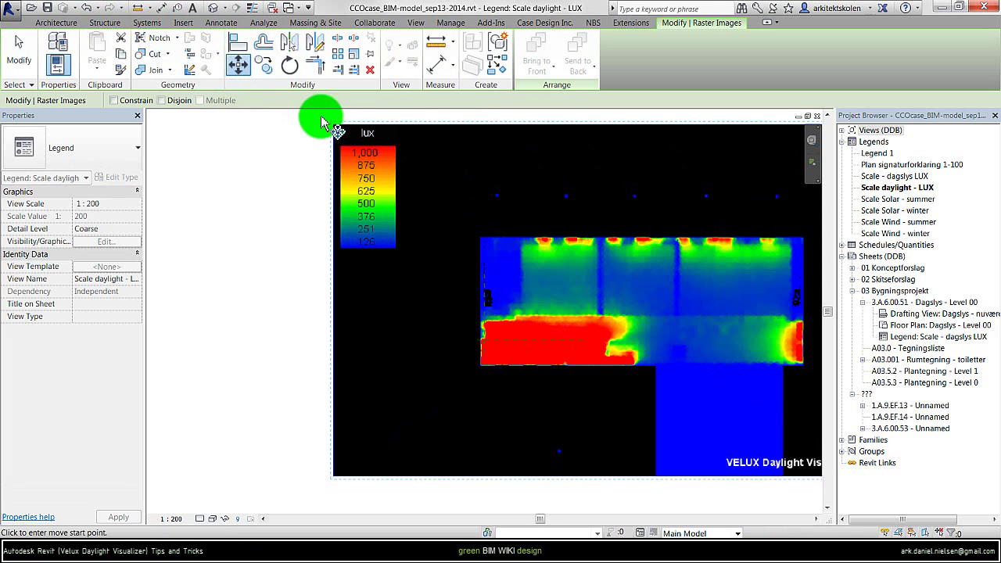
click(358, 236)
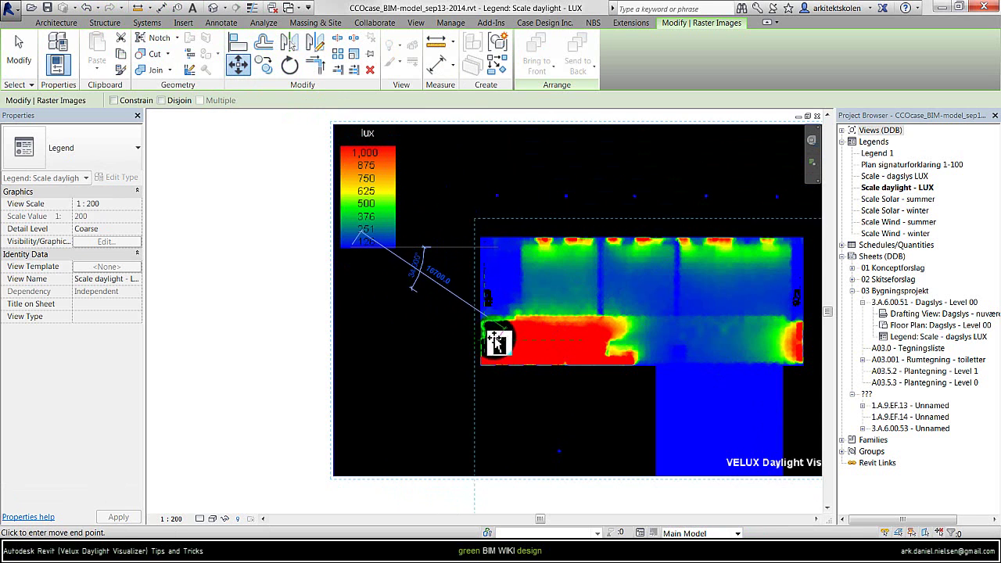
click(346, 354)
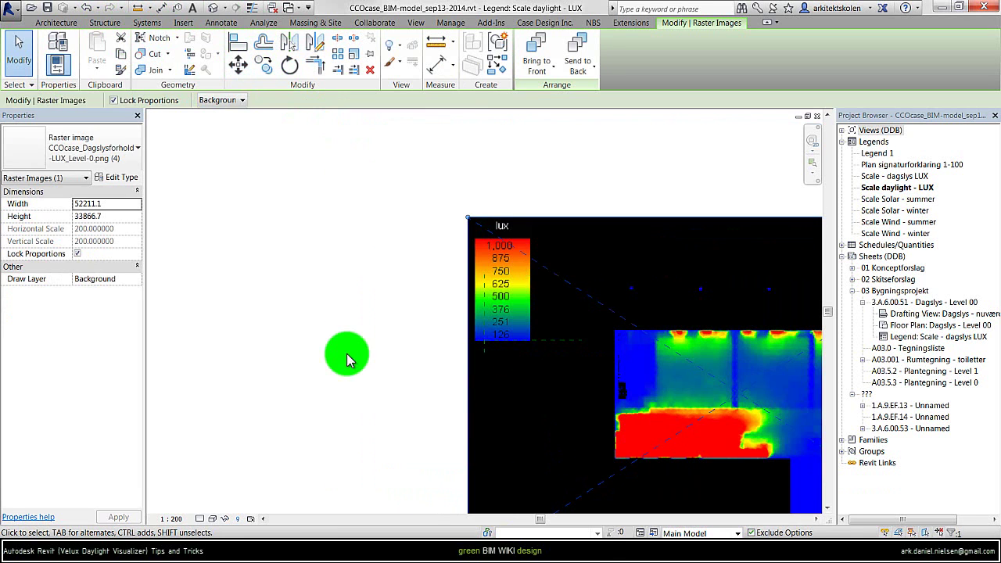
click(238, 244)
scroll(239, 243, down, 2)
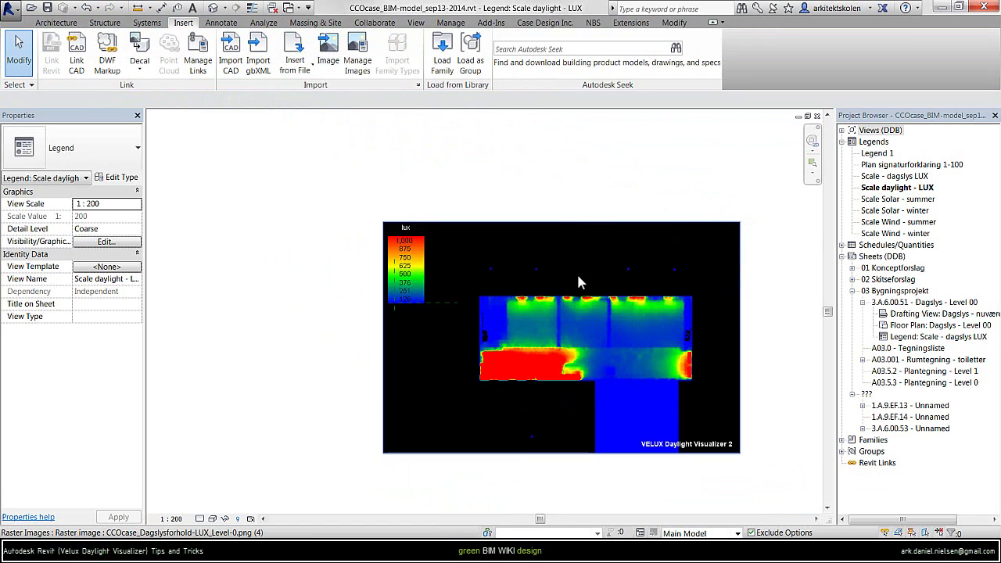
click(457, 166)
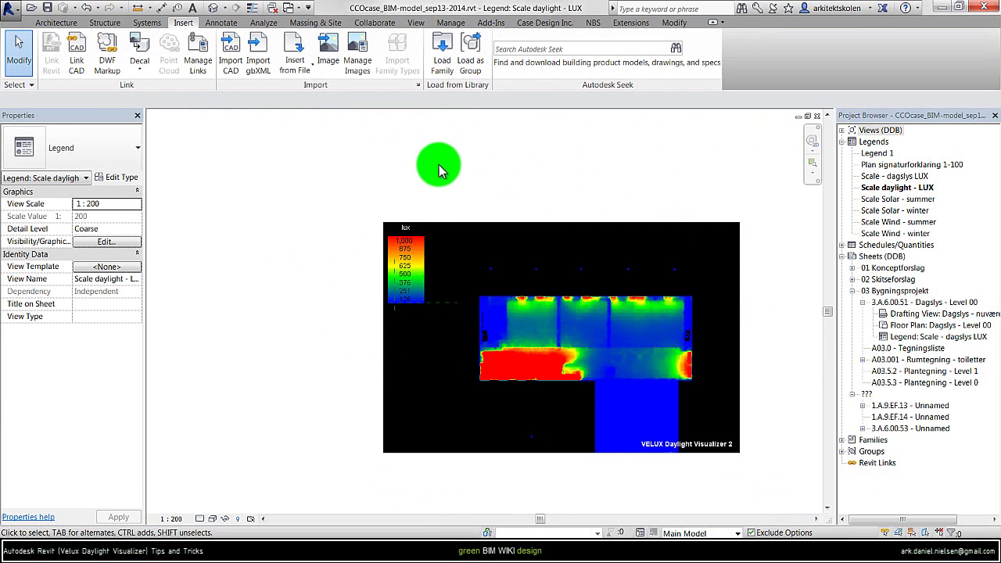
Step: Sketch a masking region boundary with an inner rectangle about 3186 by 11810 over the lux scale and an outer rectangle enclosing the whole image
click(225, 23)
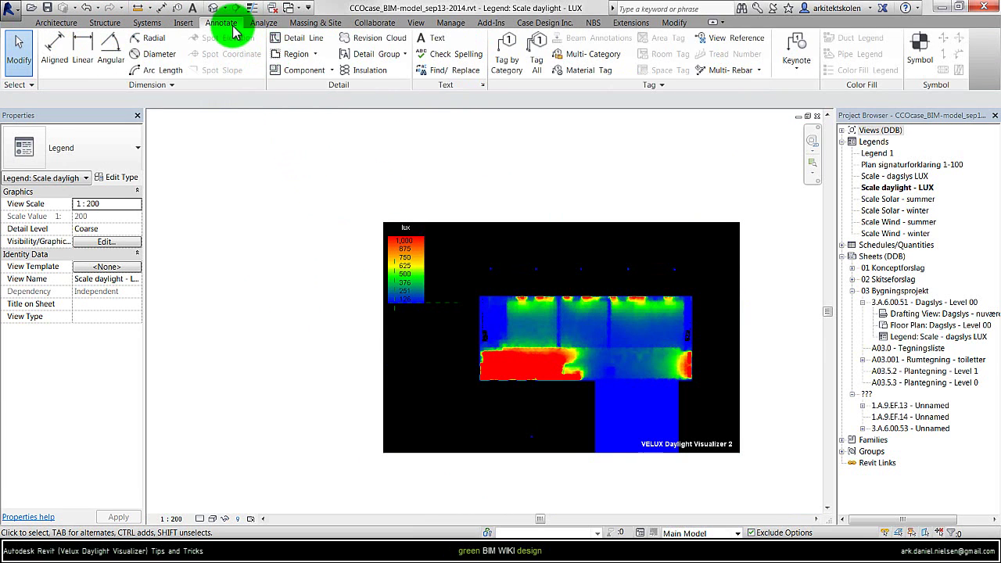
click(315, 55)
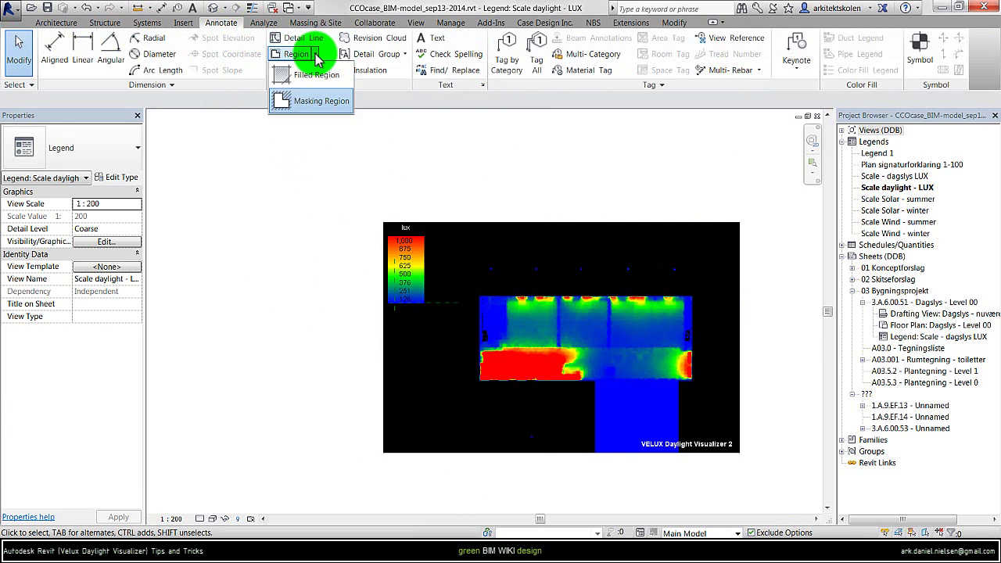
click(316, 103)
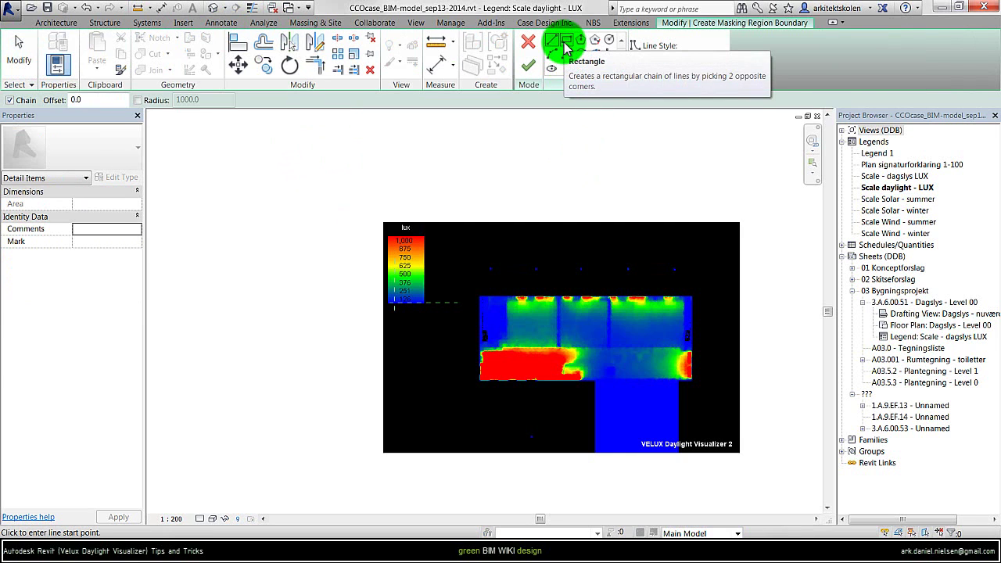
click(569, 46)
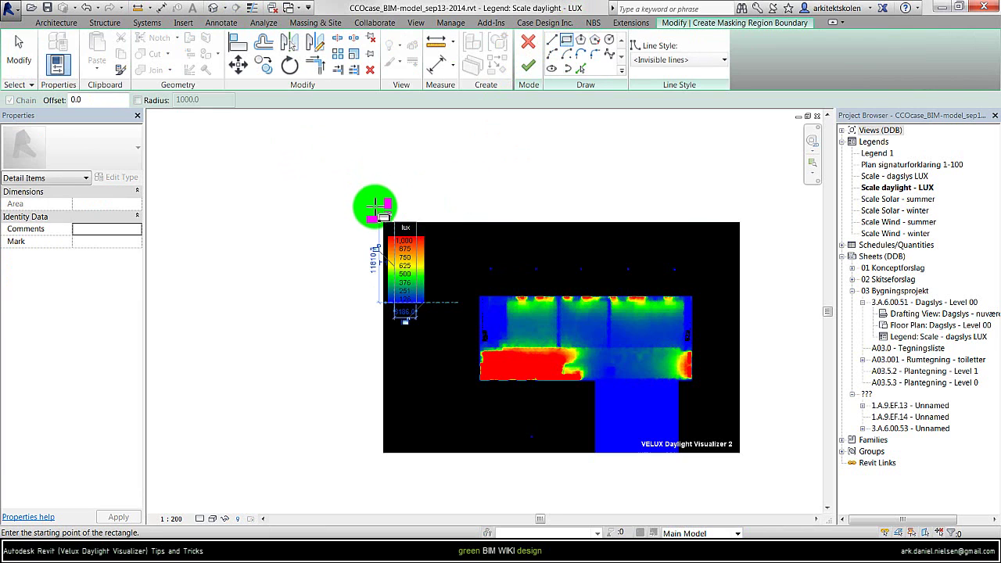
click(377, 212)
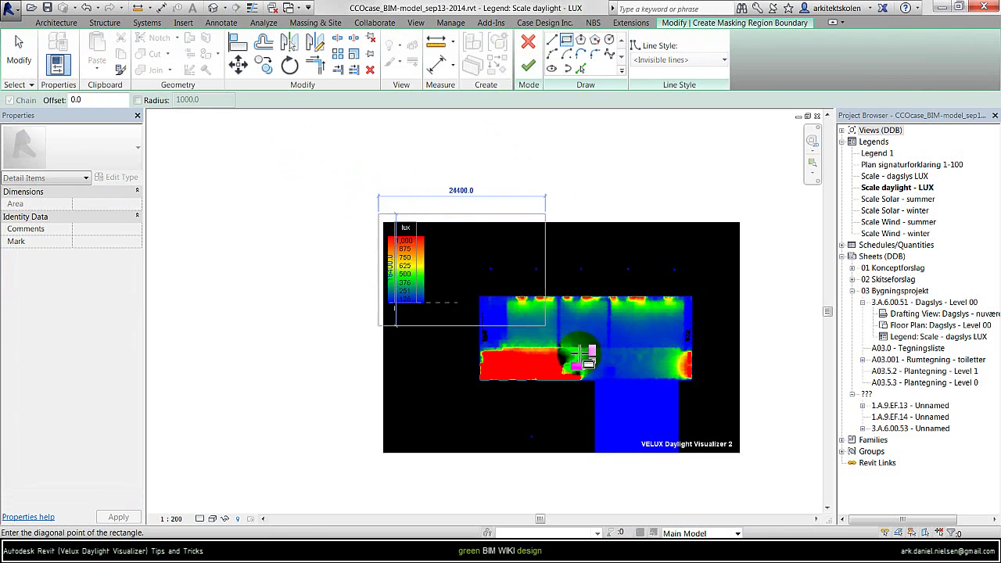
click(747, 459)
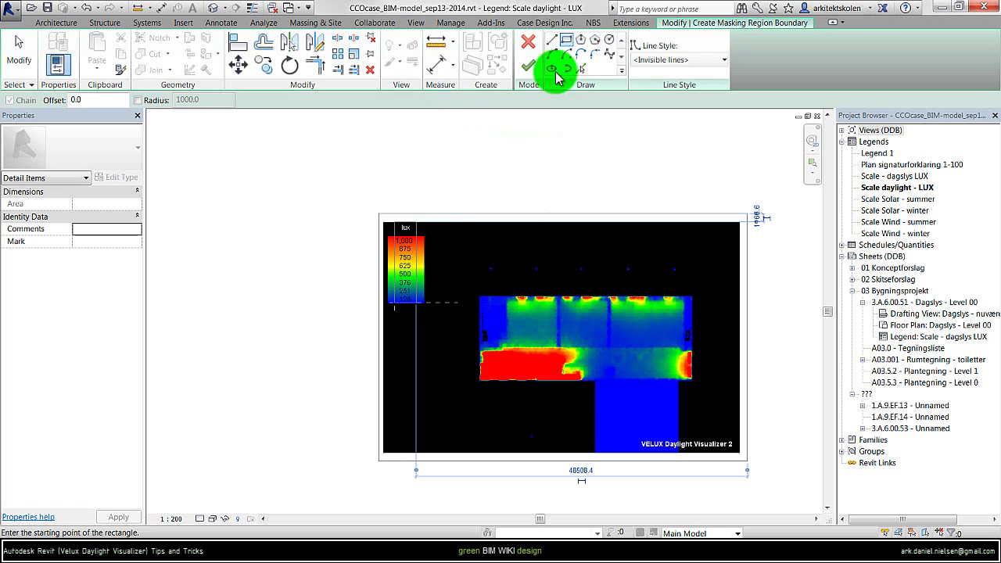
click(19, 50)
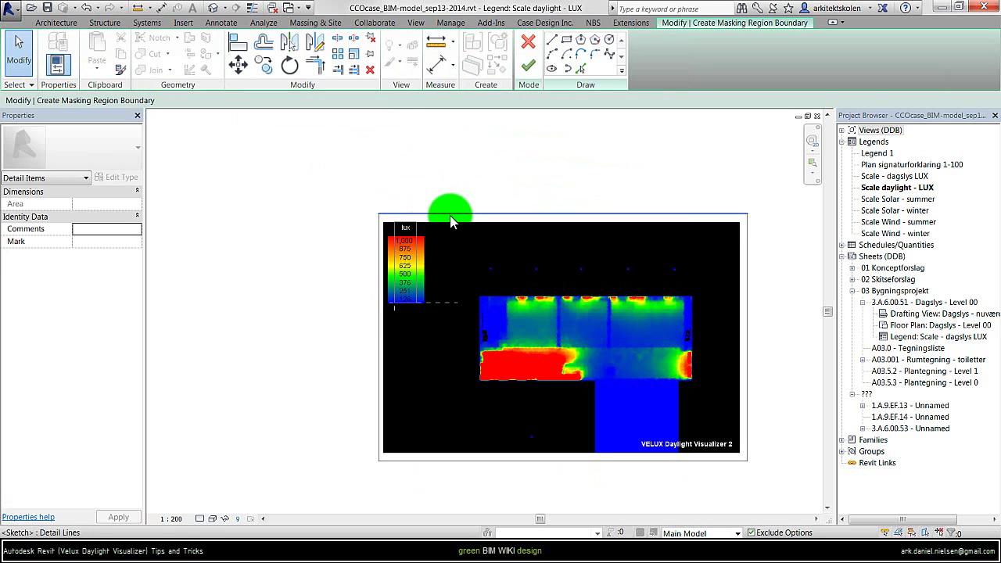
Step: Finish the masking region and widen its inner opening slightly by pulling out the right edge beside the lux scale
click(528, 70)
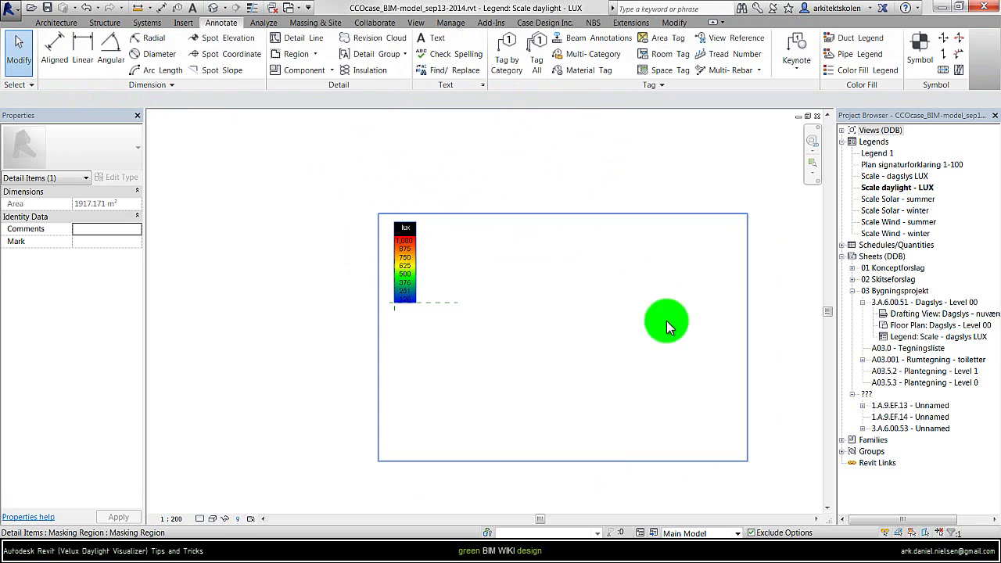
click(427, 468)
scroll(395, 268, up, 5)
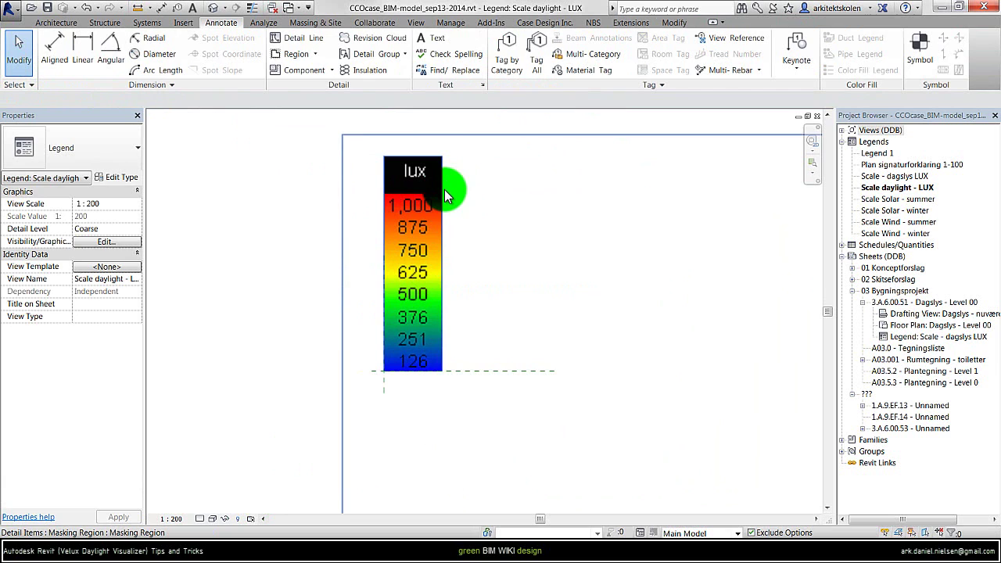
click(444, 266)
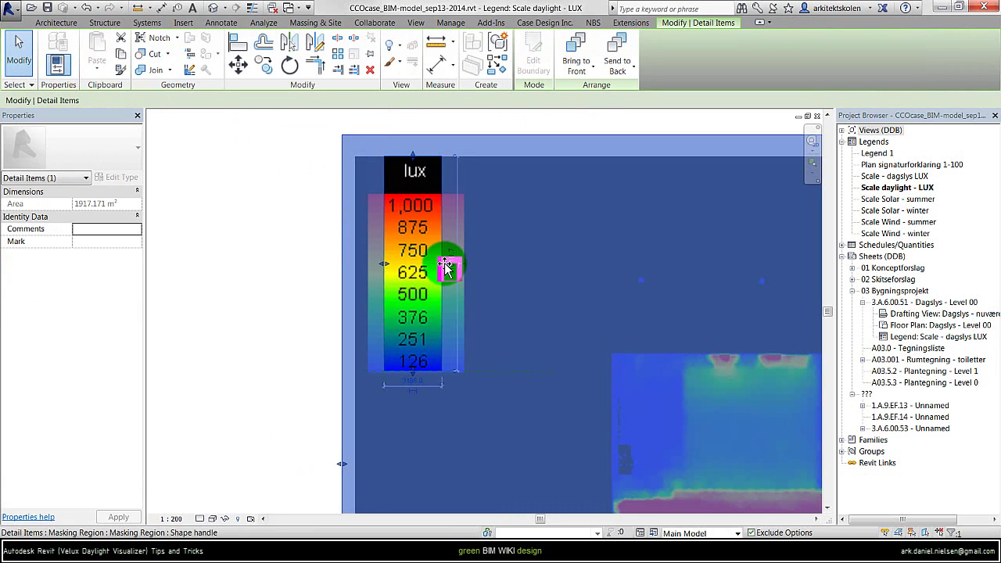
drag(445, 268, 448, 268)
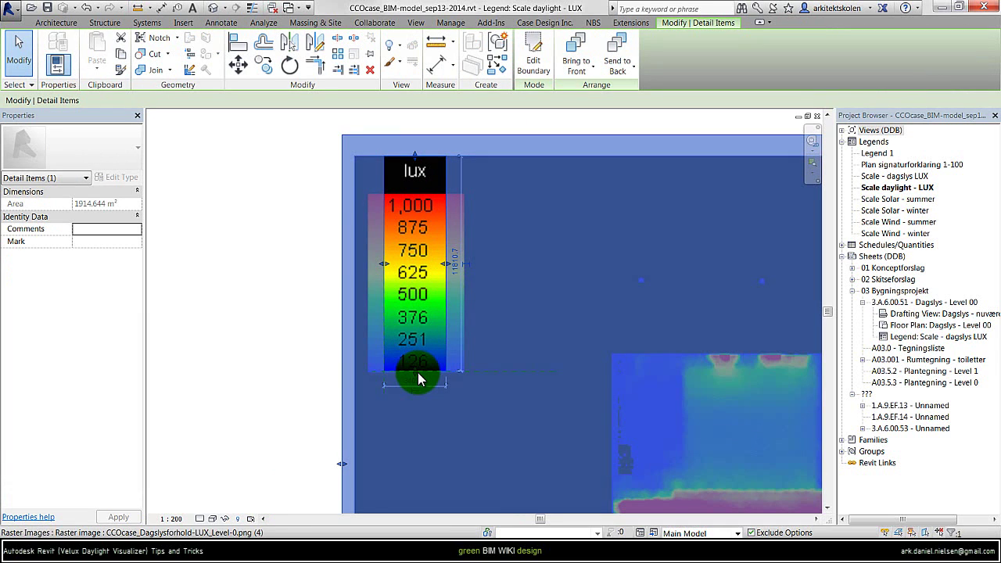
Step: Nudge the image slightly upward behind the mask and raise the opening's upper edge to frame the lux scale
drag(414, 374, 415, 376)
click(409, 271)
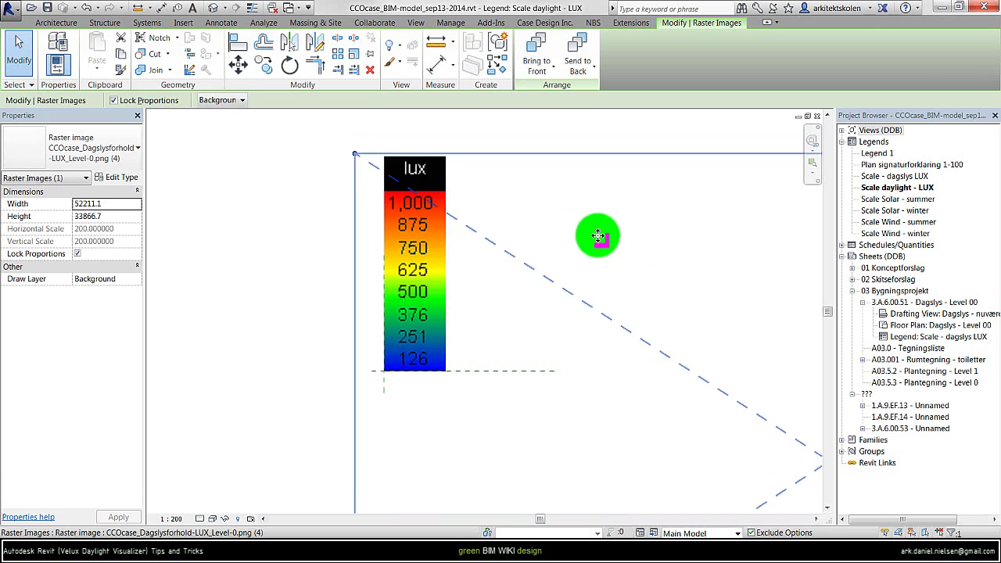
click(438, 120)
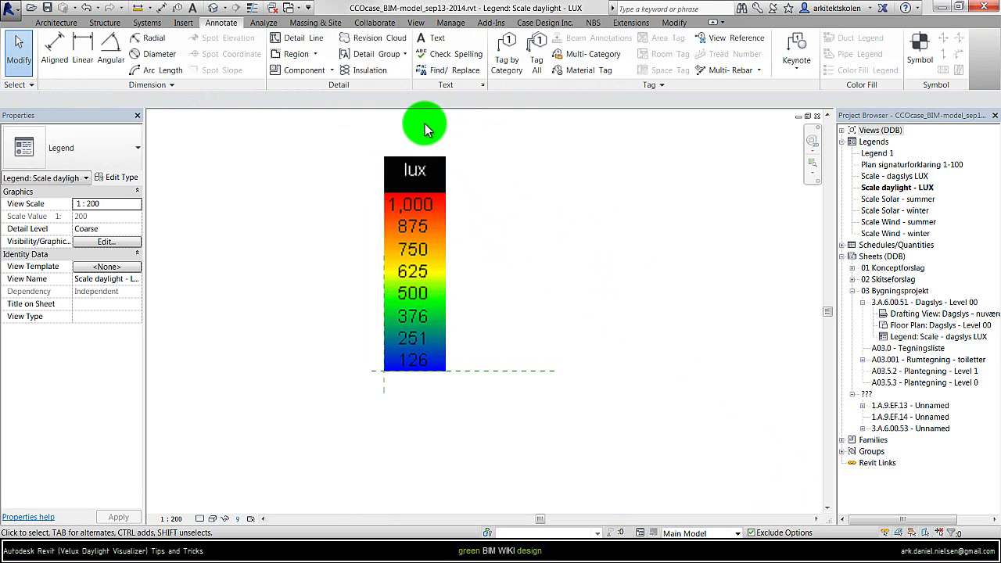
click(406, 161)
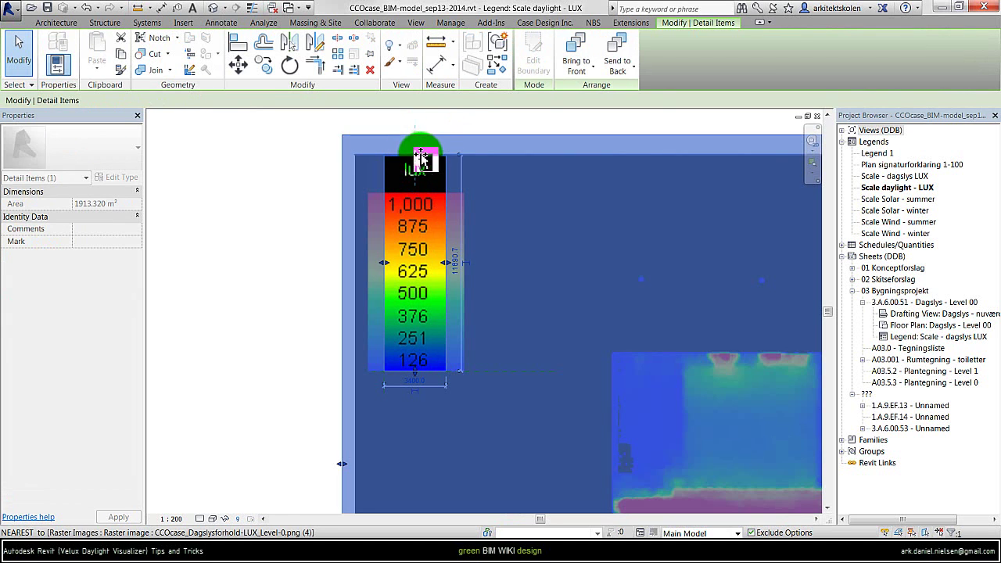
click(492, 146)
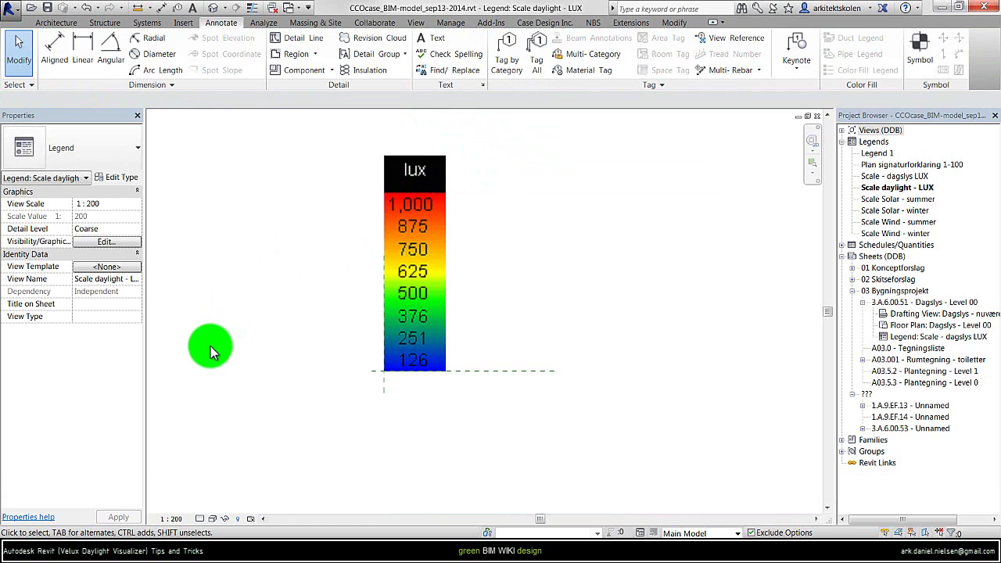
Step: Close the legend view and switch to sheet 3.A.6.00.53
scroll(238, 383, down, 3)
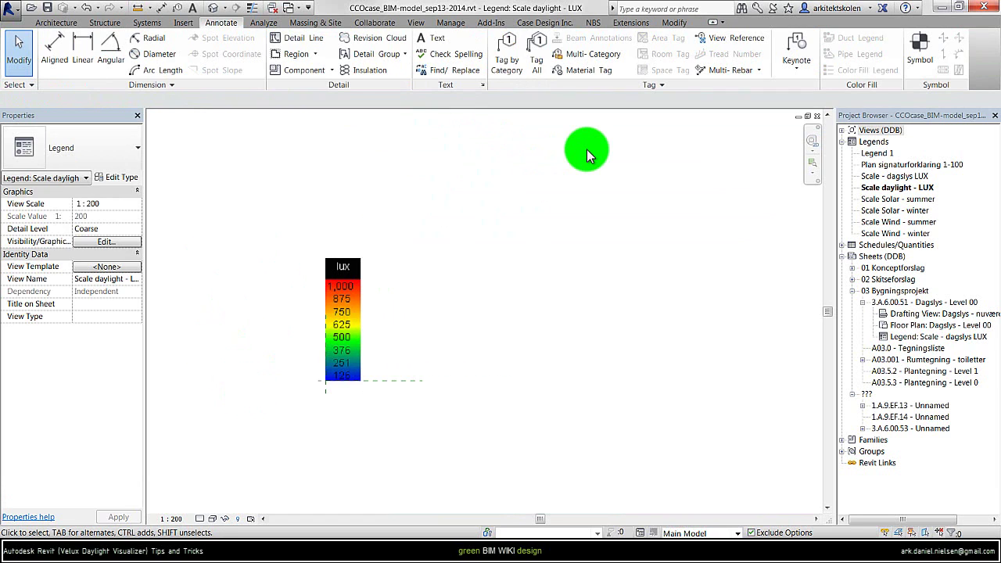
click(816, 116)
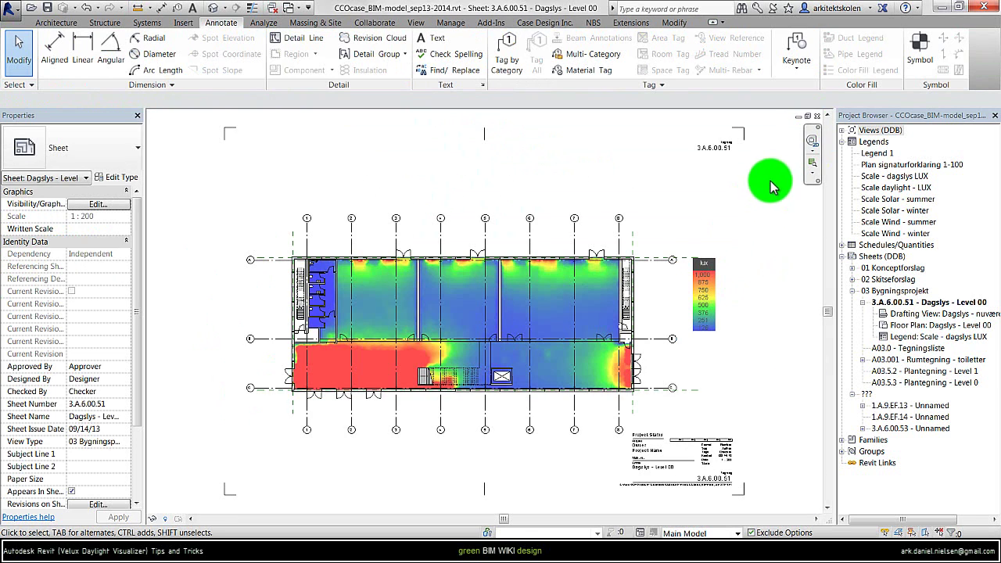
key(ctrl+Tab)
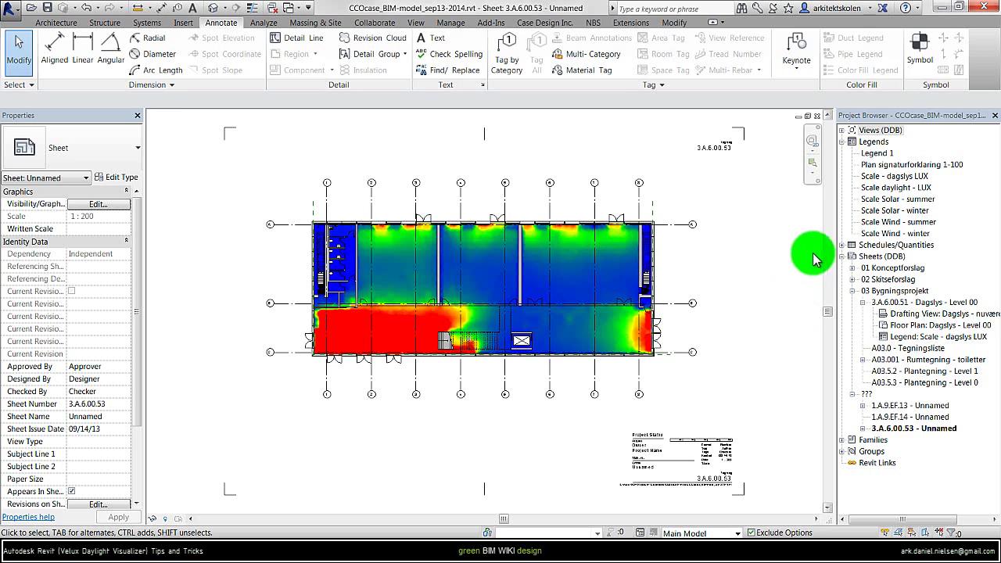
Step: Place the legend Scale daylight - LUX on the sheet and change its viewport type to No Title
click(884, 189)
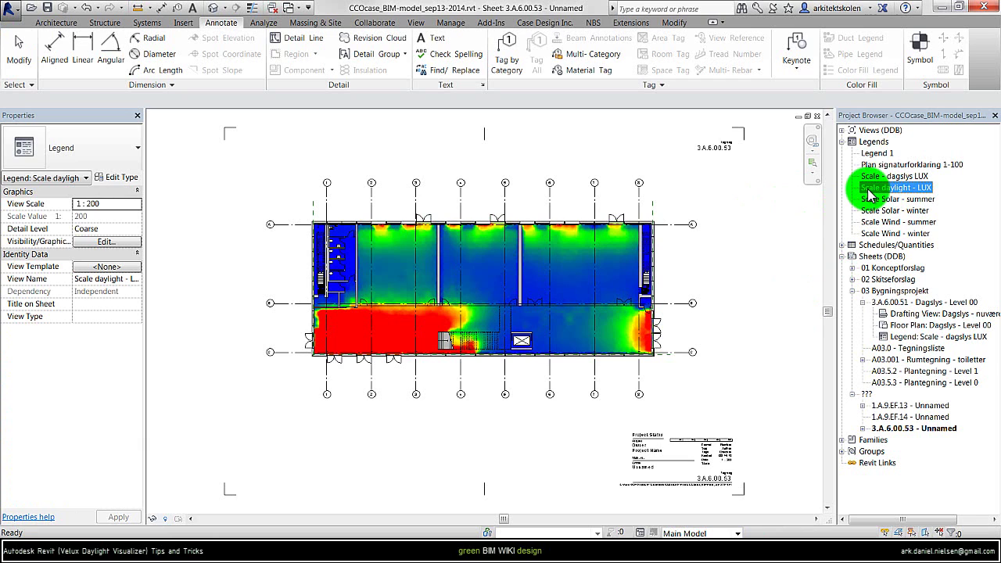
click(707, 256)
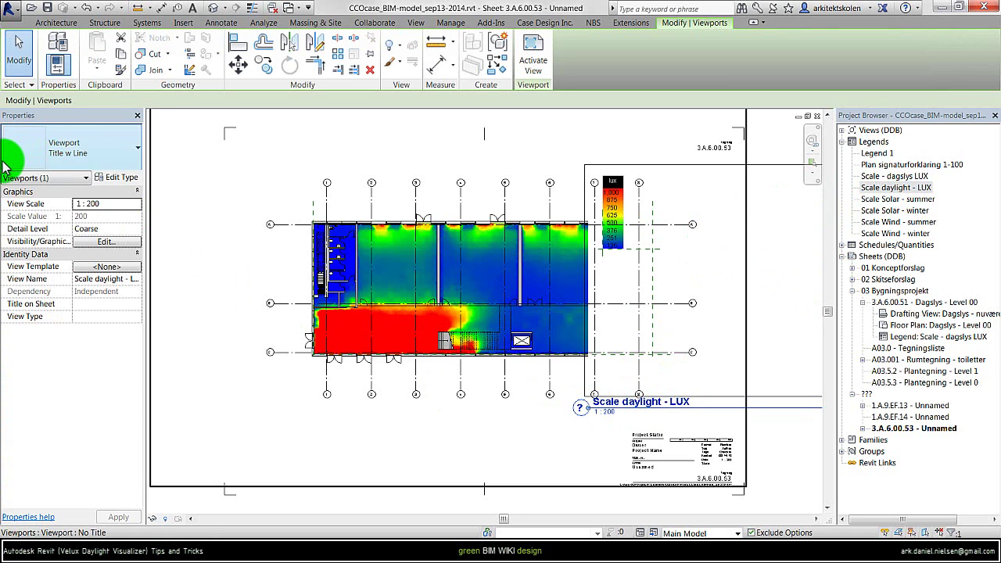
click(84, 150)
click(33, 194)
Step: Move the legend viewport to the right of the daylight plan, with the scale's upper end level with the plan's upper wall
mouse_move(719, 223)
mouse_down()
mouse_move(703, 244)
mouse_move(788, 288)
mouse_up()
click(768, 178)
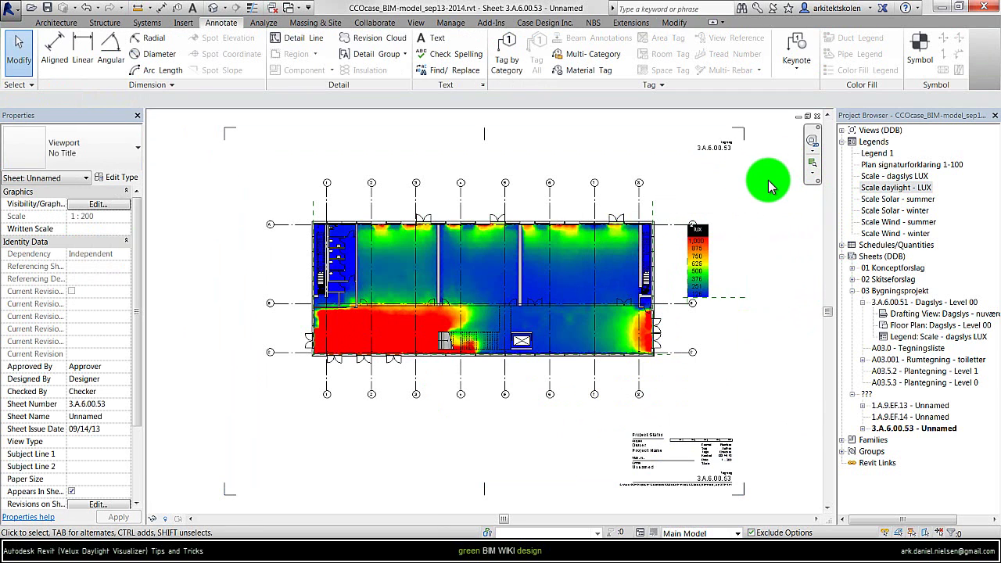
scroll(764, 234, up, 3)
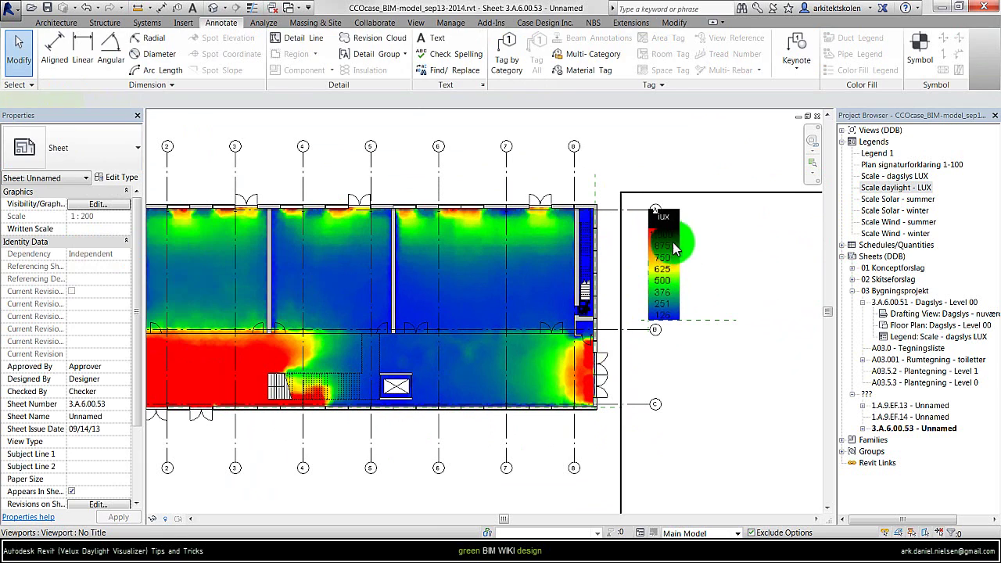
click(676, 254)
mouse_move(676, 254)
mouse_down()
mouse_move(653, 227)
mouse_move(673, 263)
mouse_up()
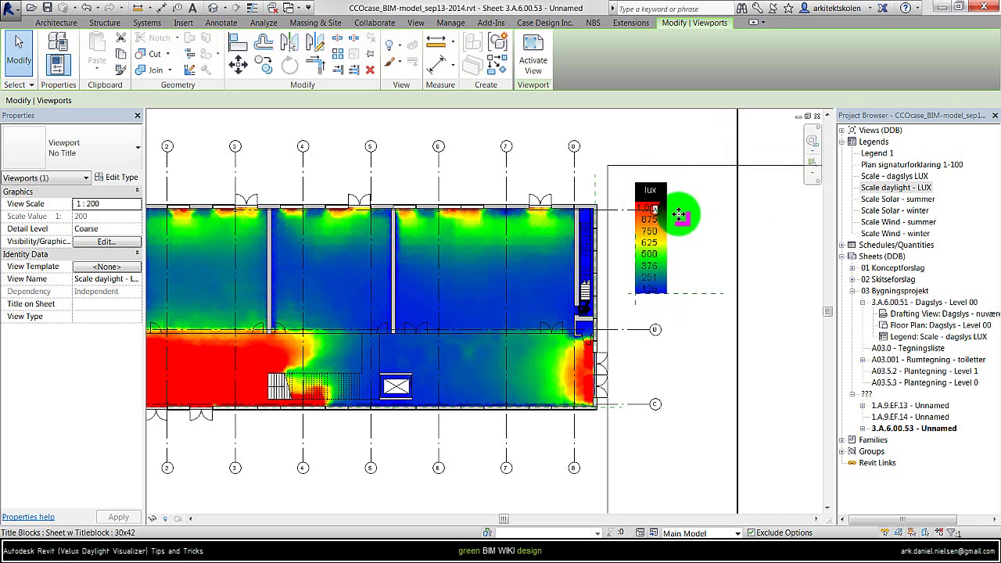
scroll(647, 220, down, 2)
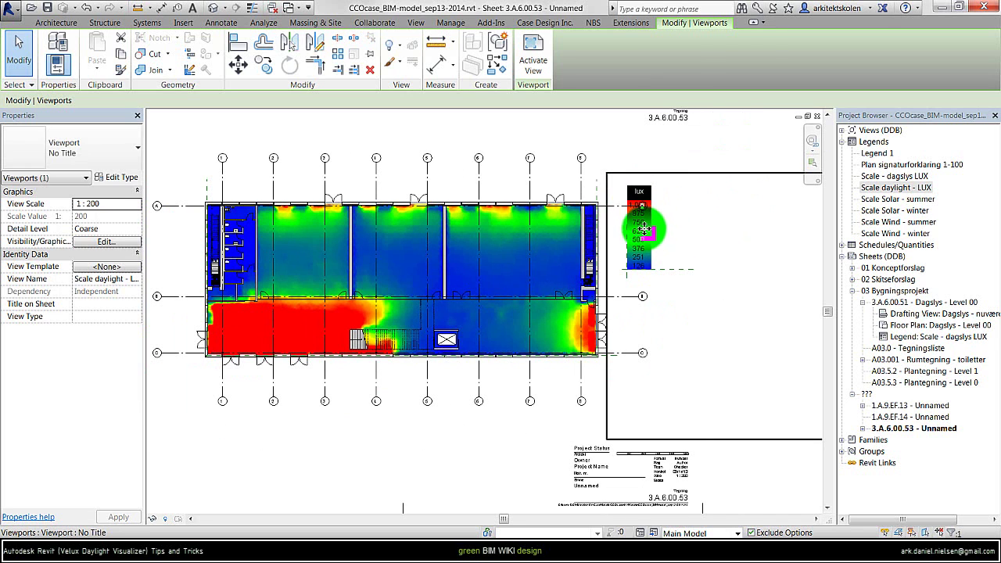
drag(644, 228, 671, 238)
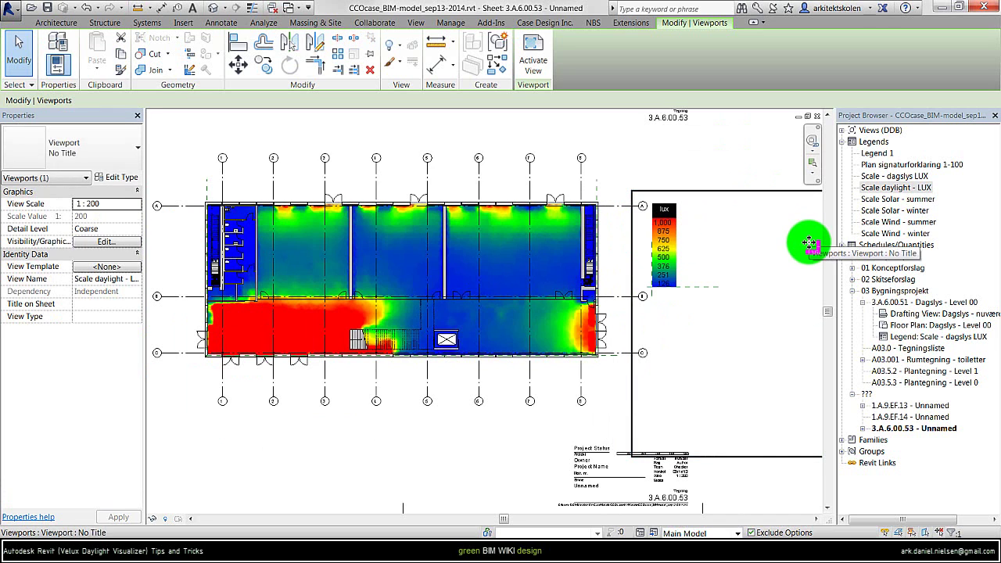
key(Down)
key(Down)
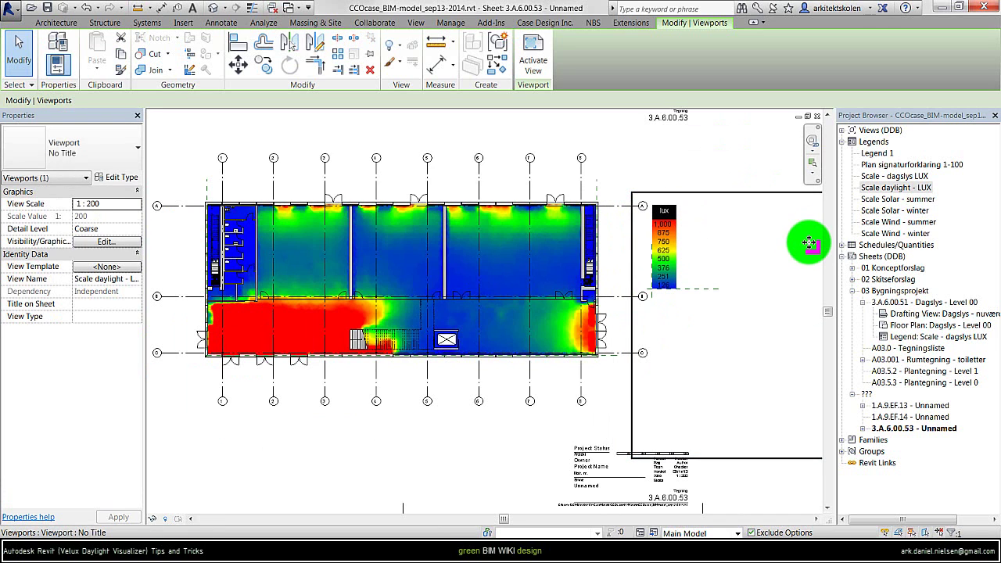
key(Escape)
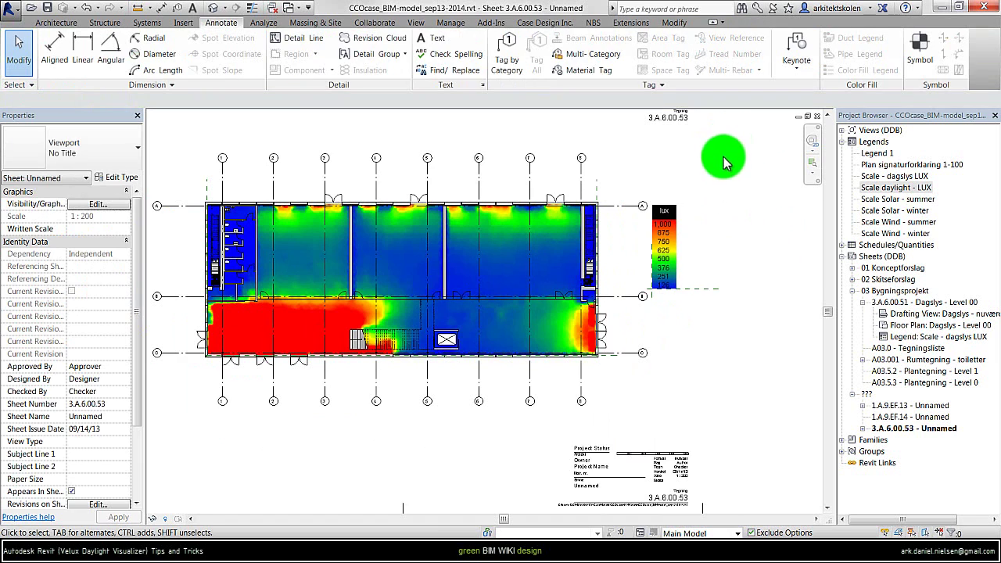
Step: Try the legend viewport over the right end of the plan so its masking region covers part of the drawing
scroll(708, 266, down, 1)
click(675, 250)
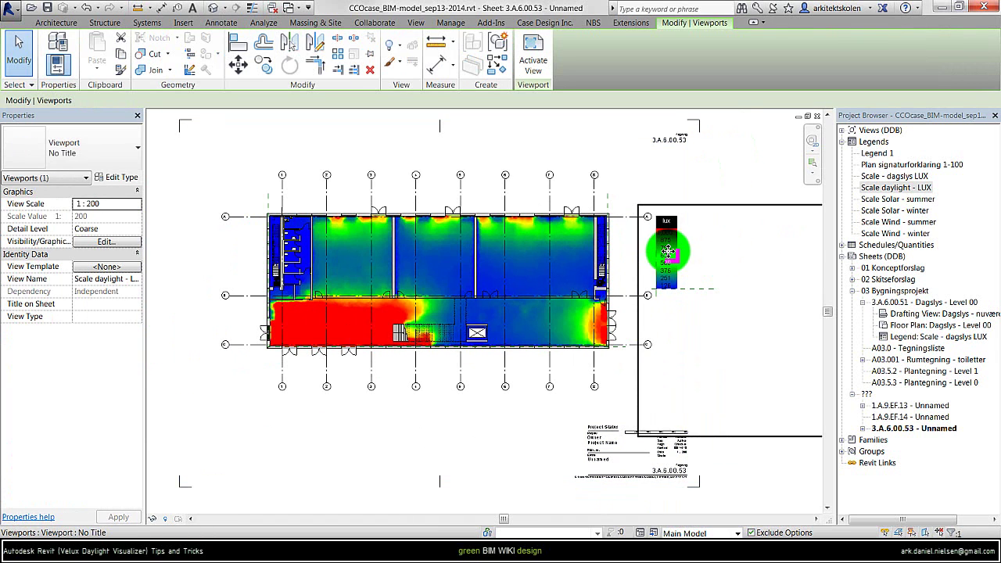
drag(667, 250, 632, 239)
click(719, 167)
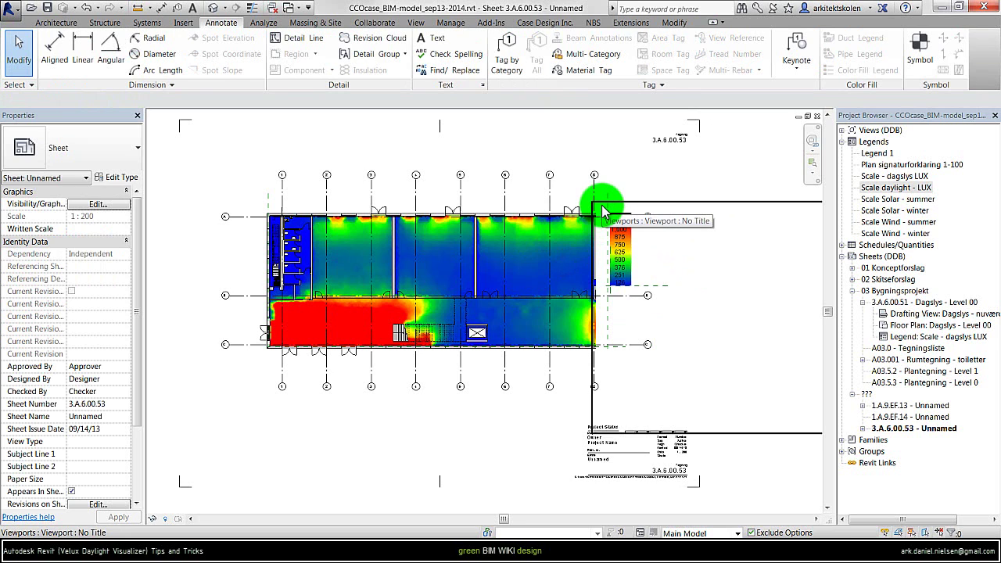
Step: Move the legend viewport back to the right of the plan, placing the lux scale clear of the grid bubbles
click(673, 234)
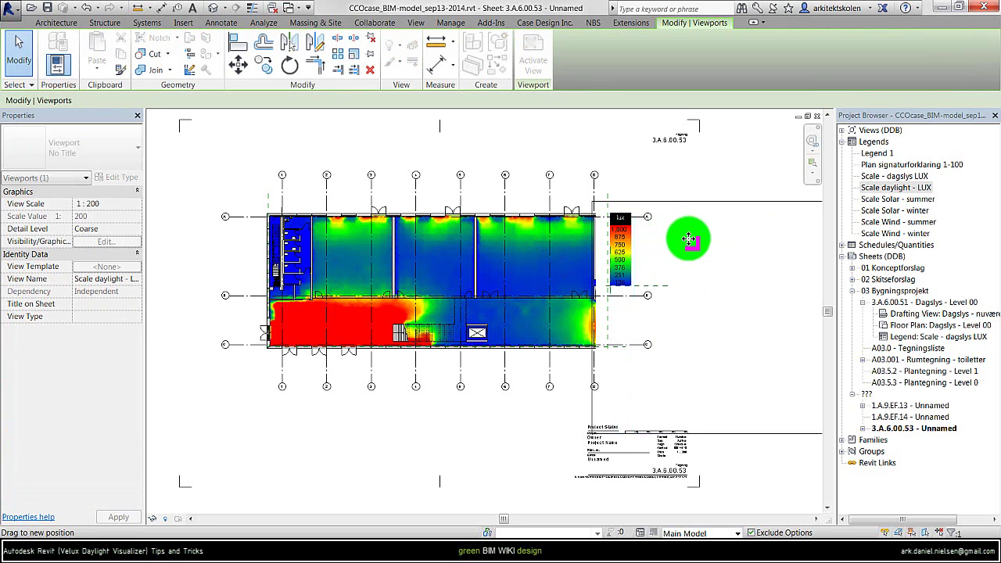
drag(688, 240, 767, 235)
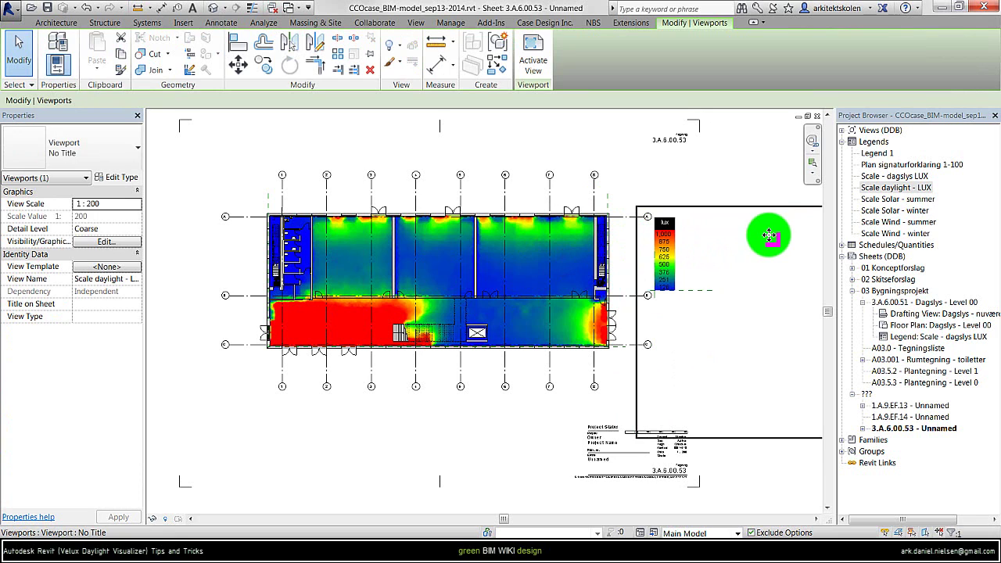
click(759, 152)
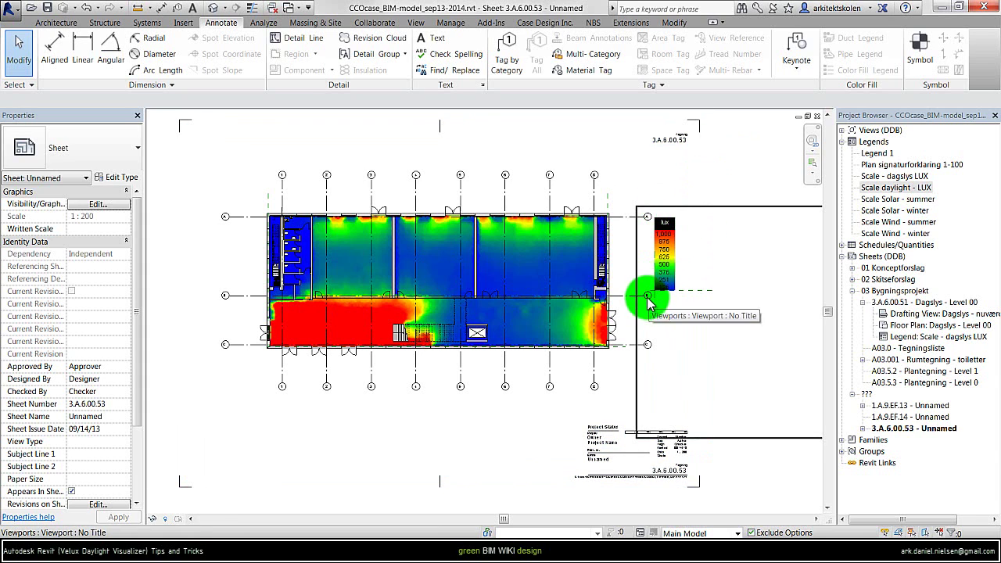
drag(625, 216, 638, 216)
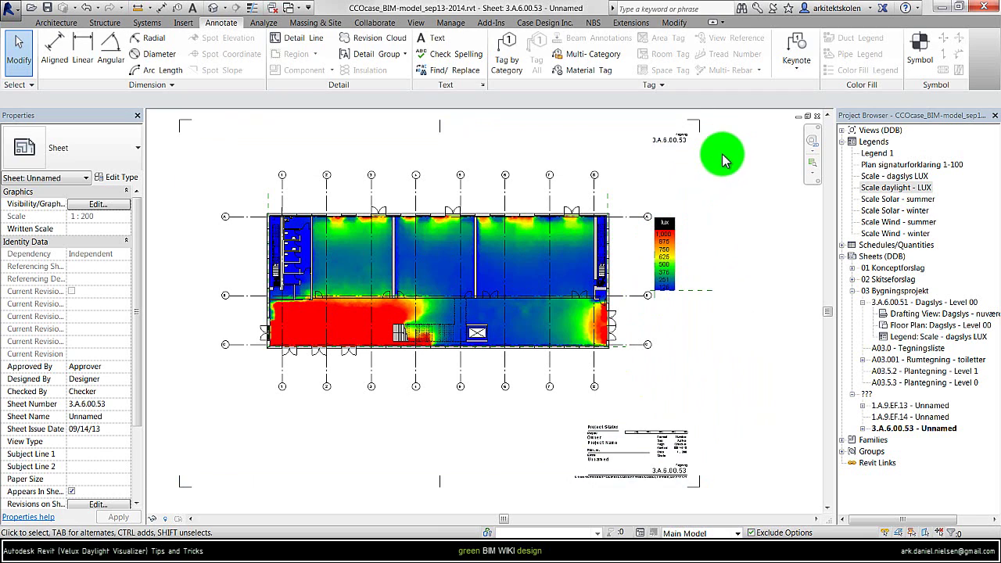
click(755, 159)
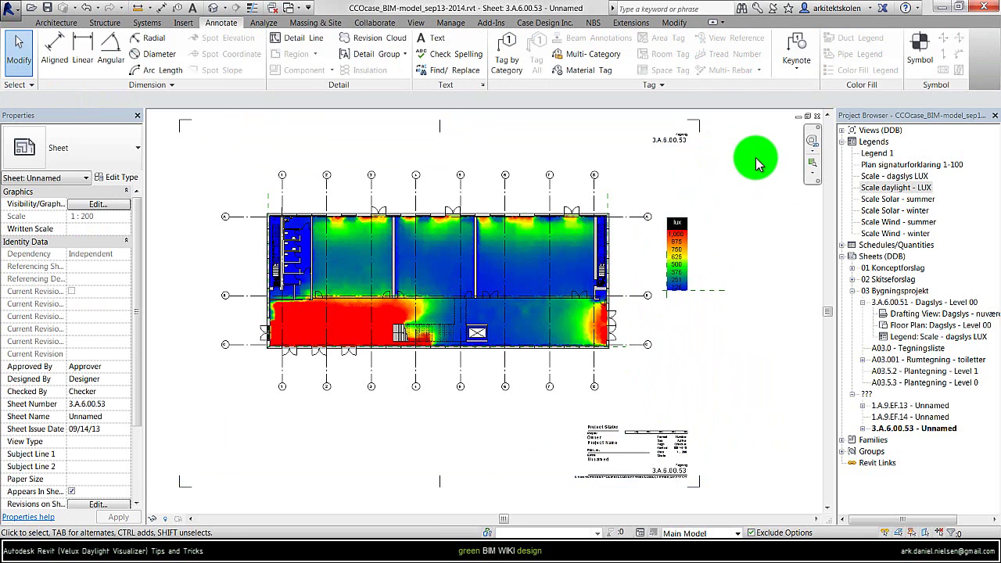